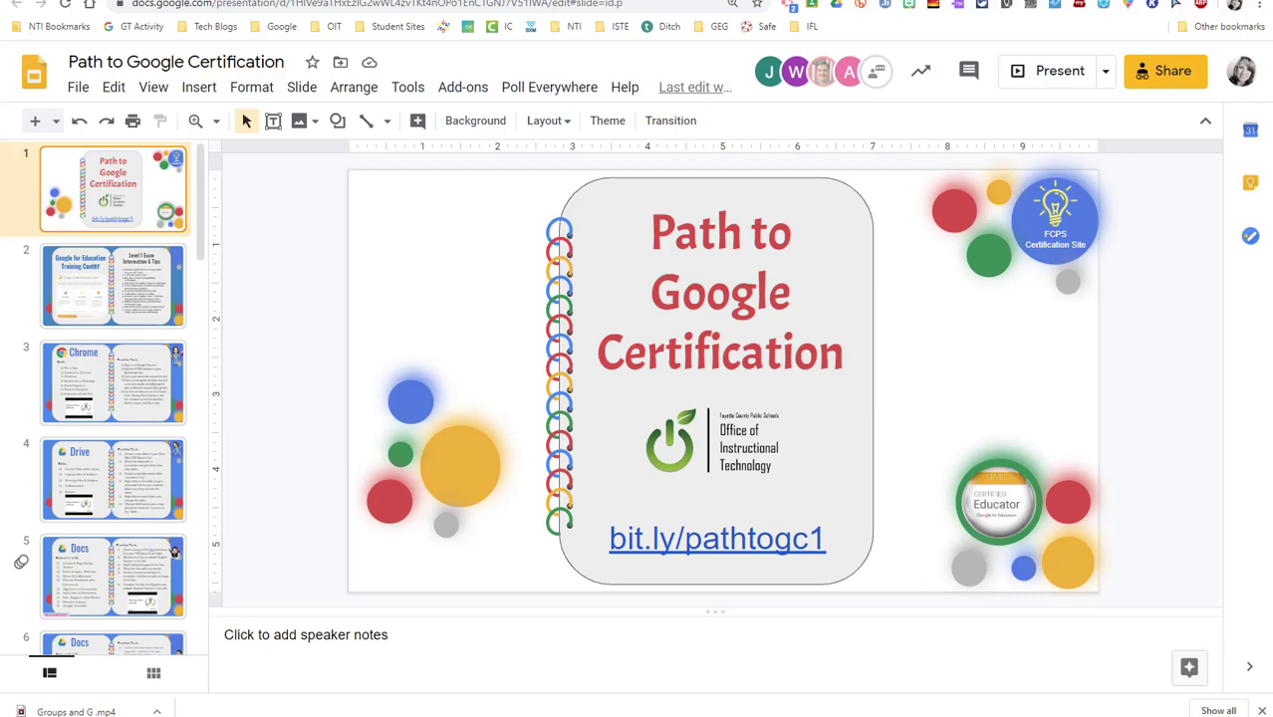
# Open a new browser tab showing the Google start page
pyautogui.hotkey('ctrl', 't')
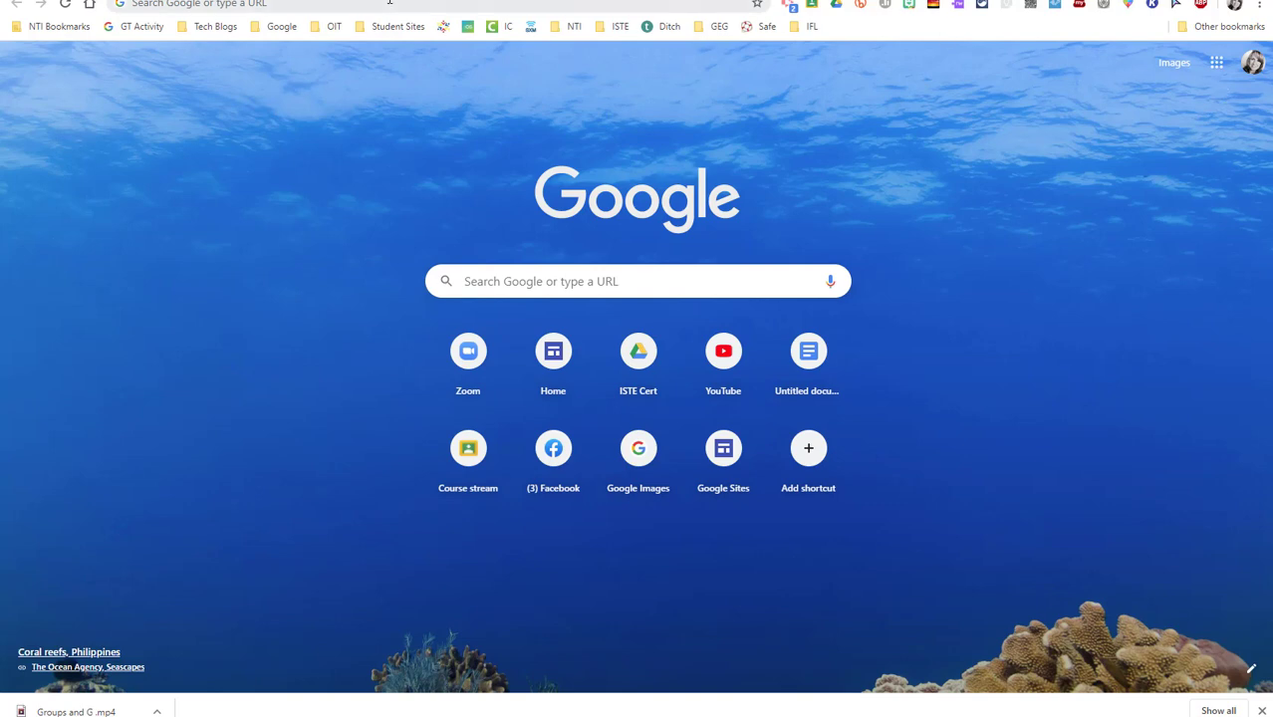
# Launch Google Chat from the Google apps grid
pyautogui.click(1214, 72)
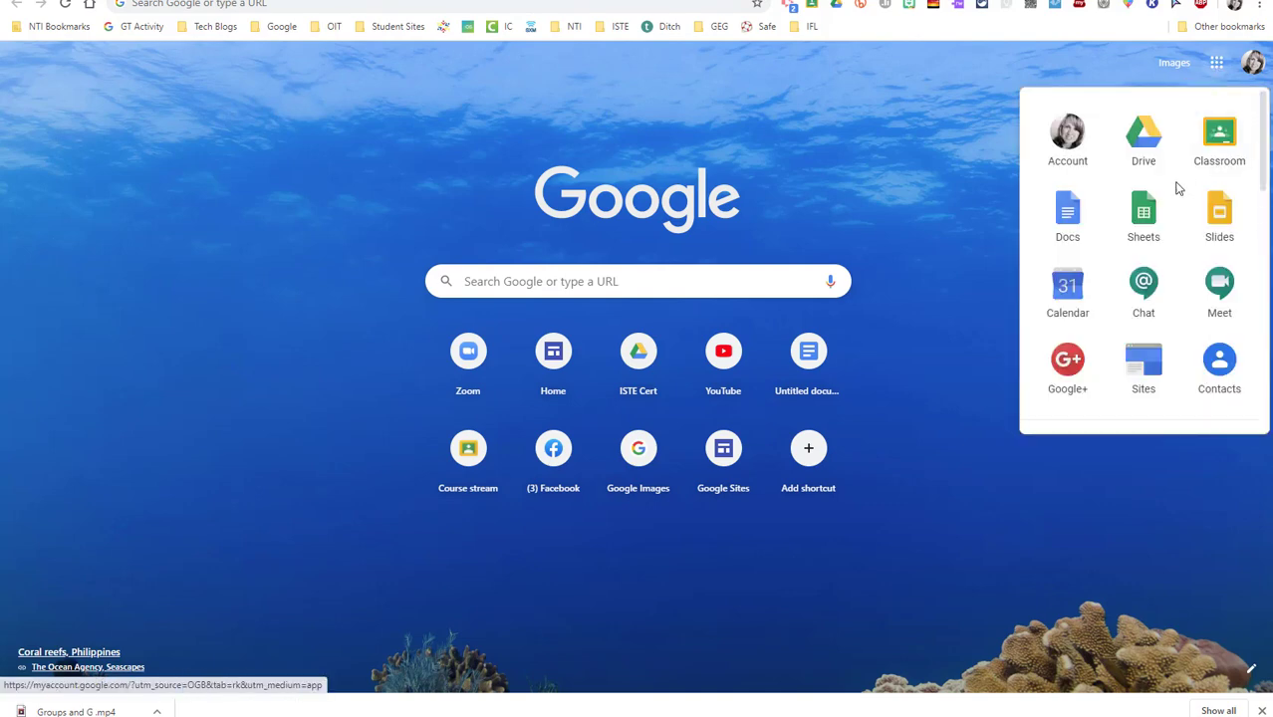
pyautogui.click(1142, 282)
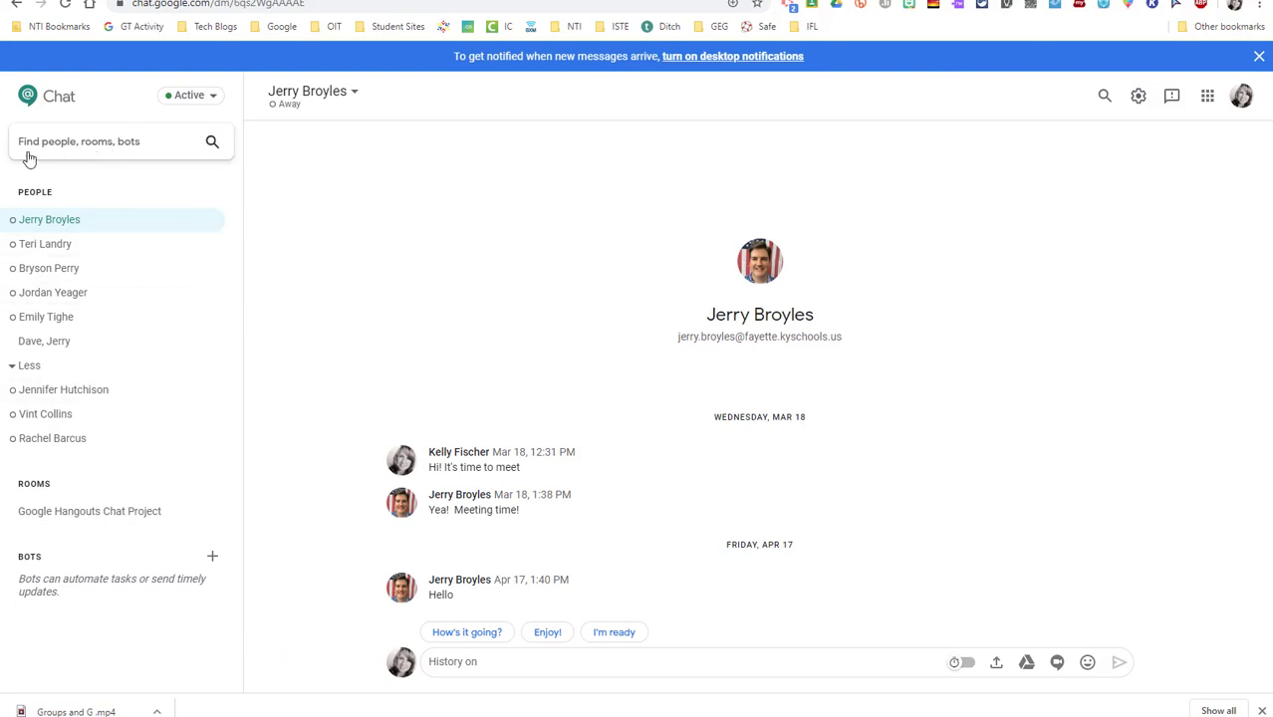
# Search the directory for a colleague by name and open a direct message with her
pyautogui.click(52, 153)
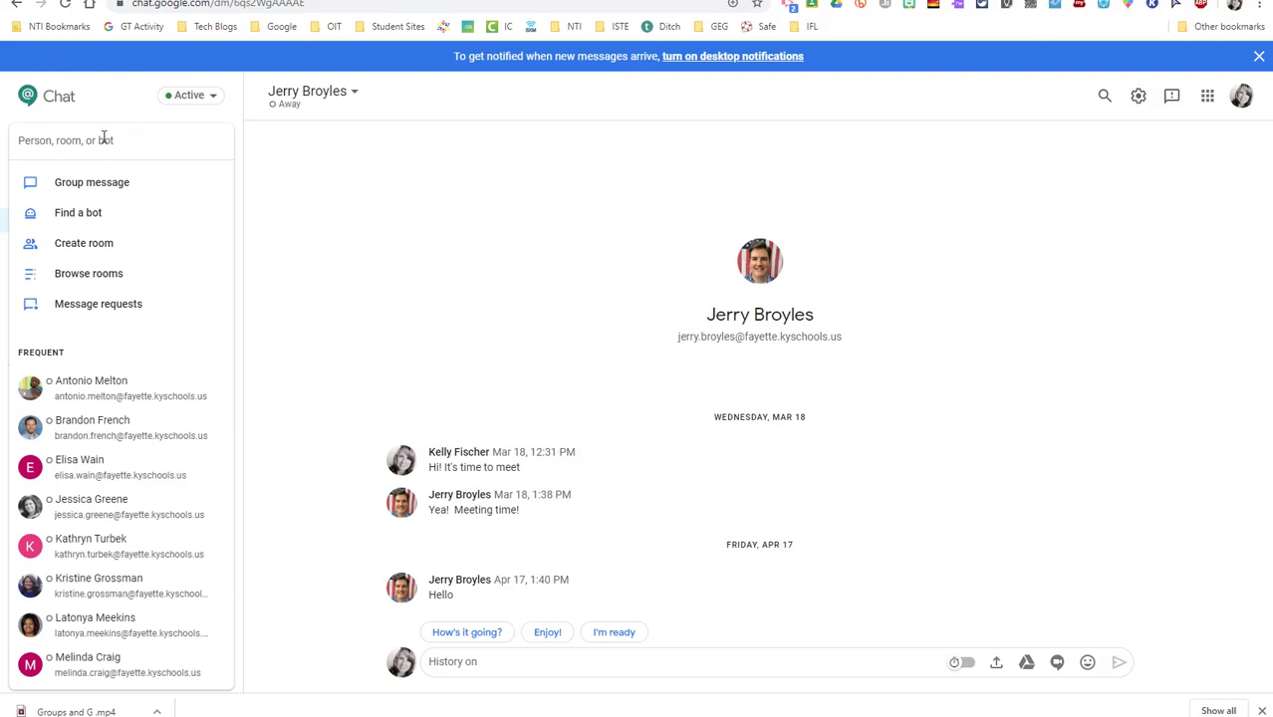
pyautogui.write('p')
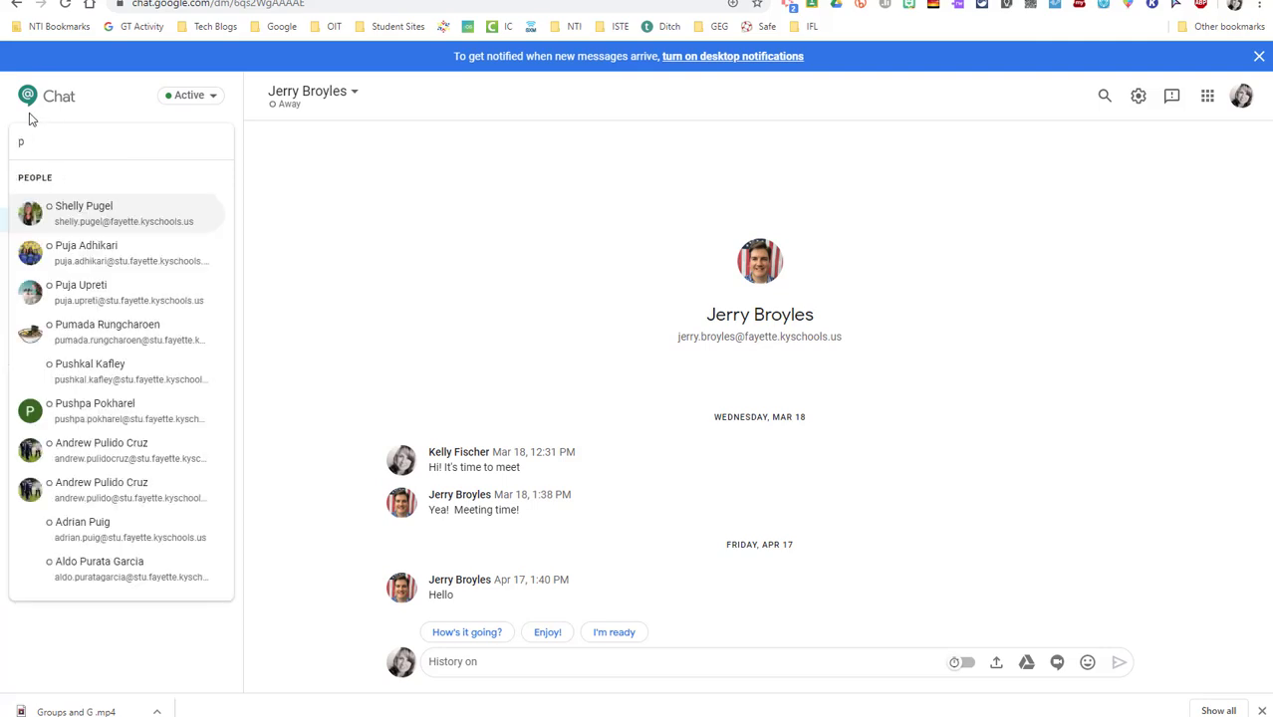
pyautogui.write('aula.set')
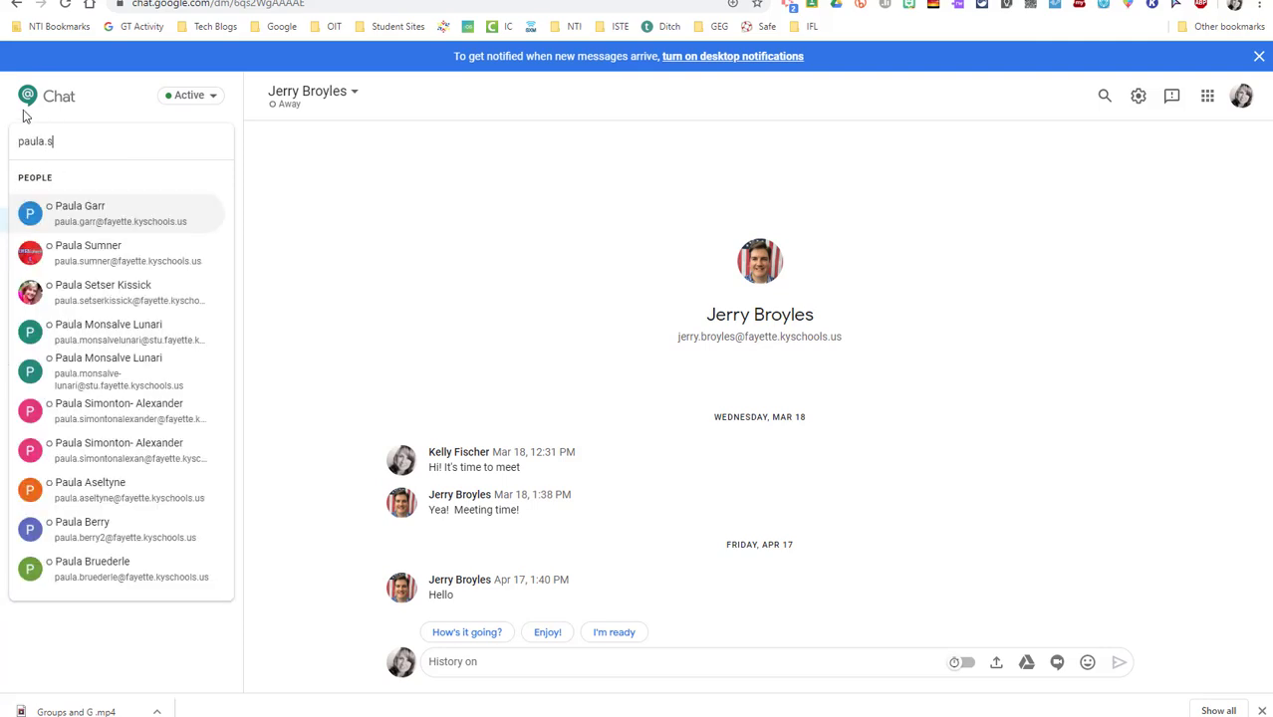
pyautogui.click(78, 207)
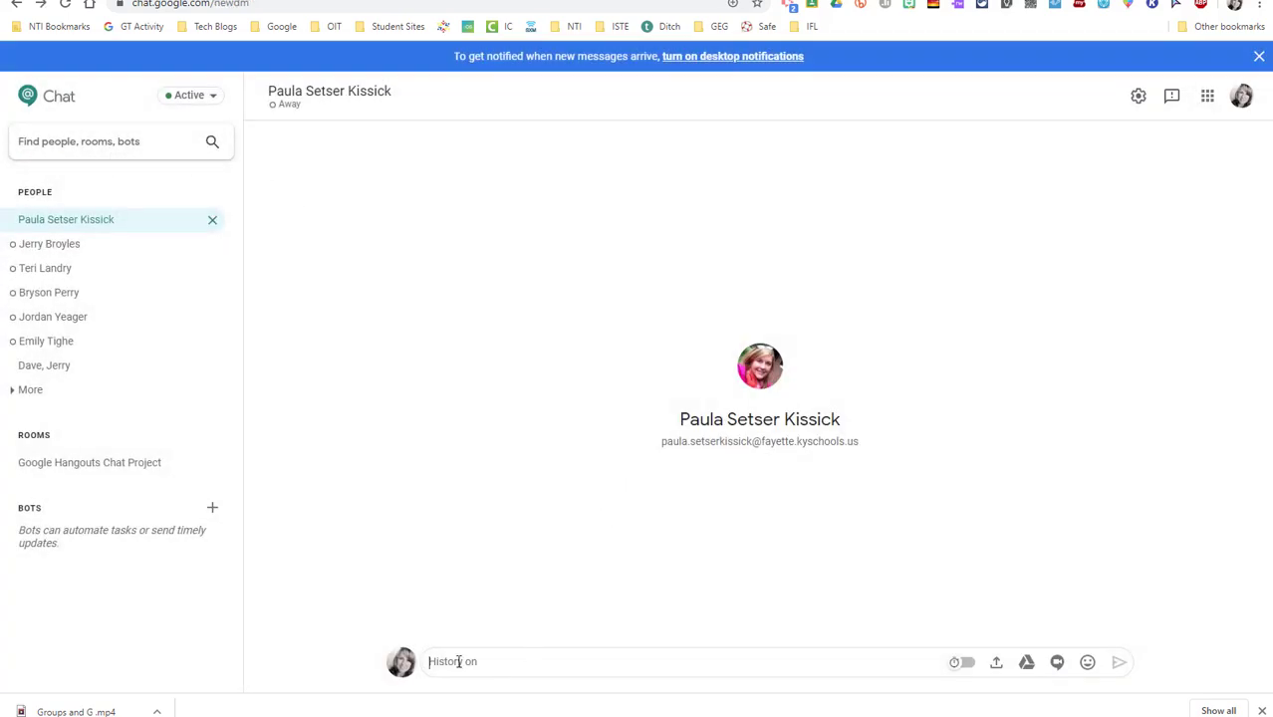
# Send 'Hello! How's it going? This is a practice chat so feel free to ignore! 😀'
pyautogui.write("Hello! How's it going?")
pyautogui.write('This is a practice chat so feel free to ignore! 😀')
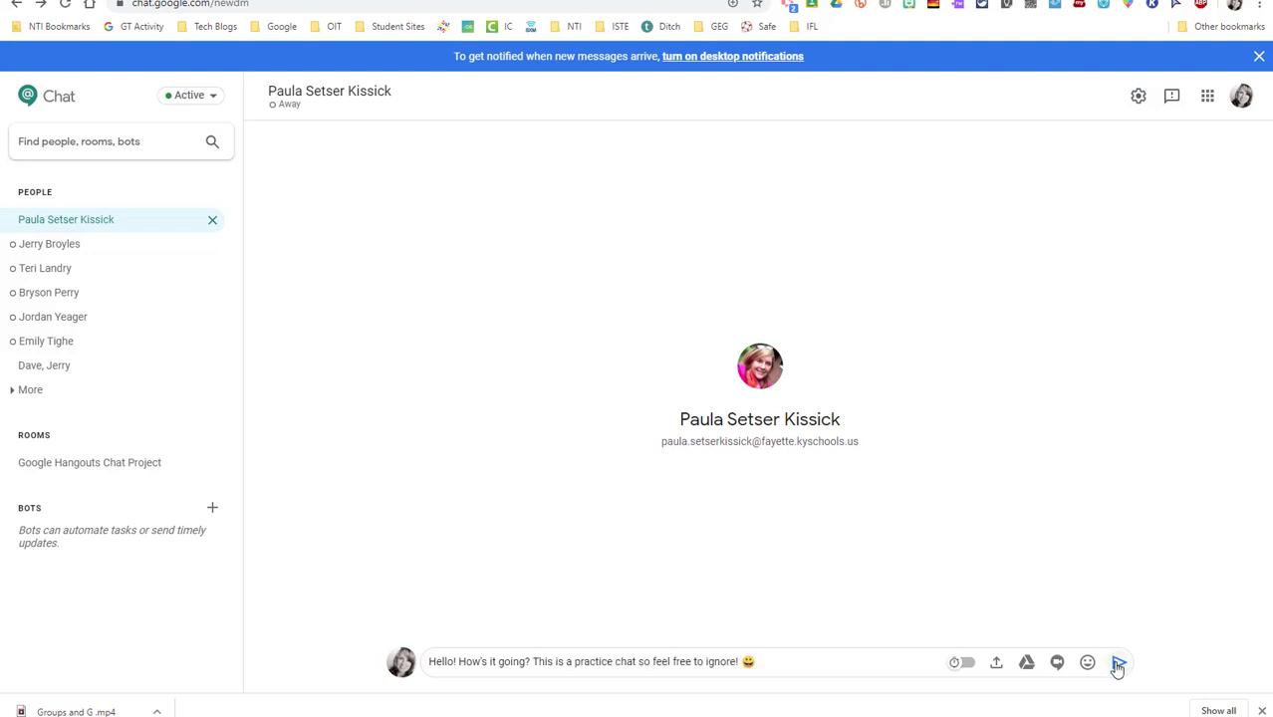
pyautogui.click(1118, 665)
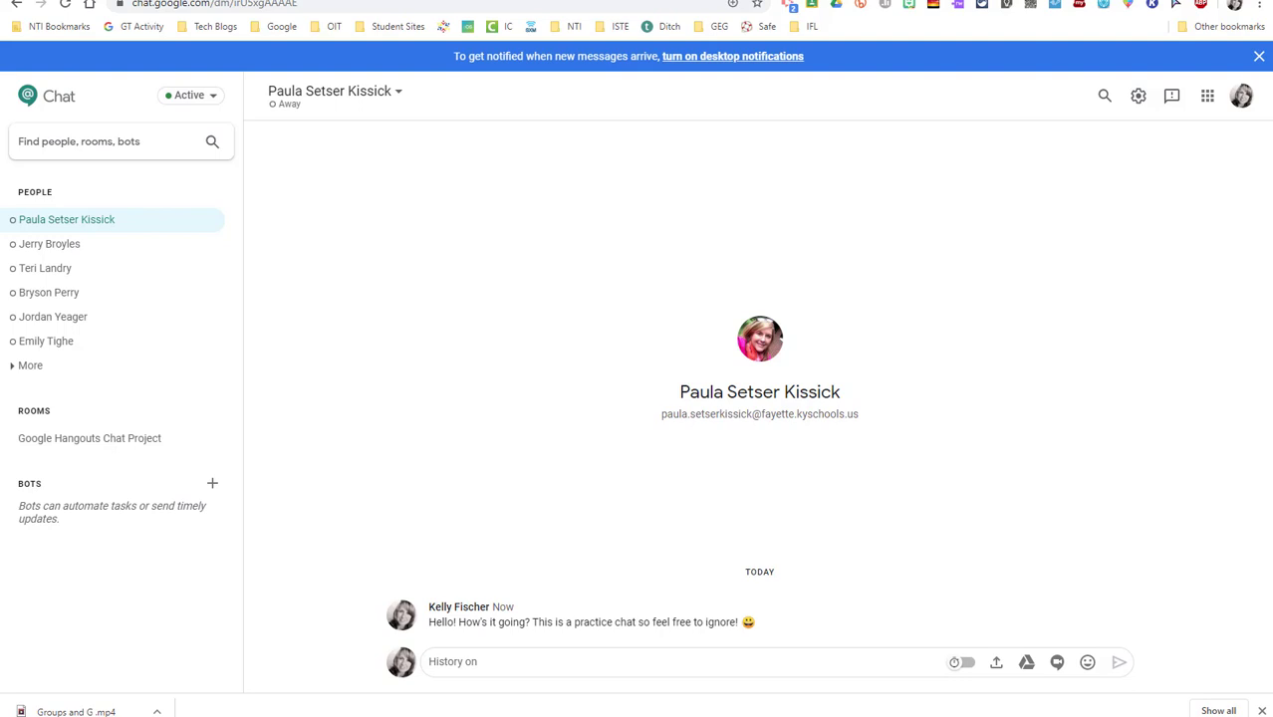
pyautogui.hotkey('alt', 'Left')
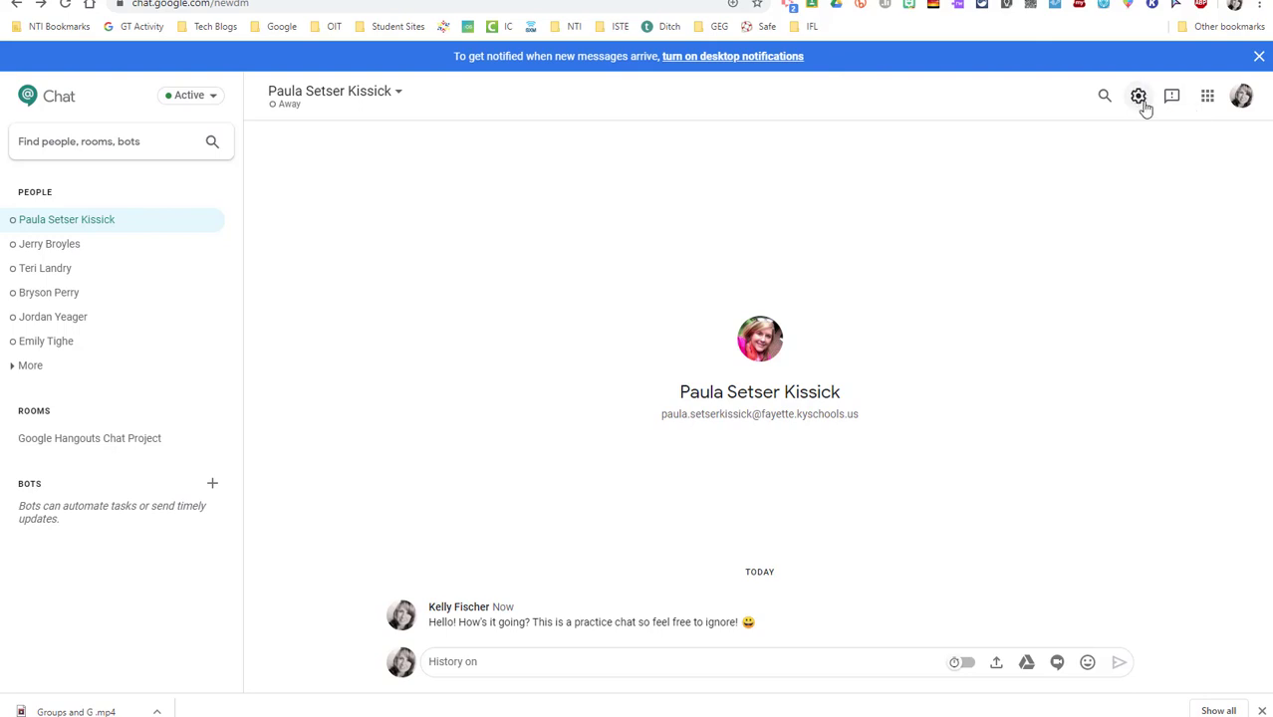
pyautogui.click(1141, 97)
pyautogui.click(1154, 136)
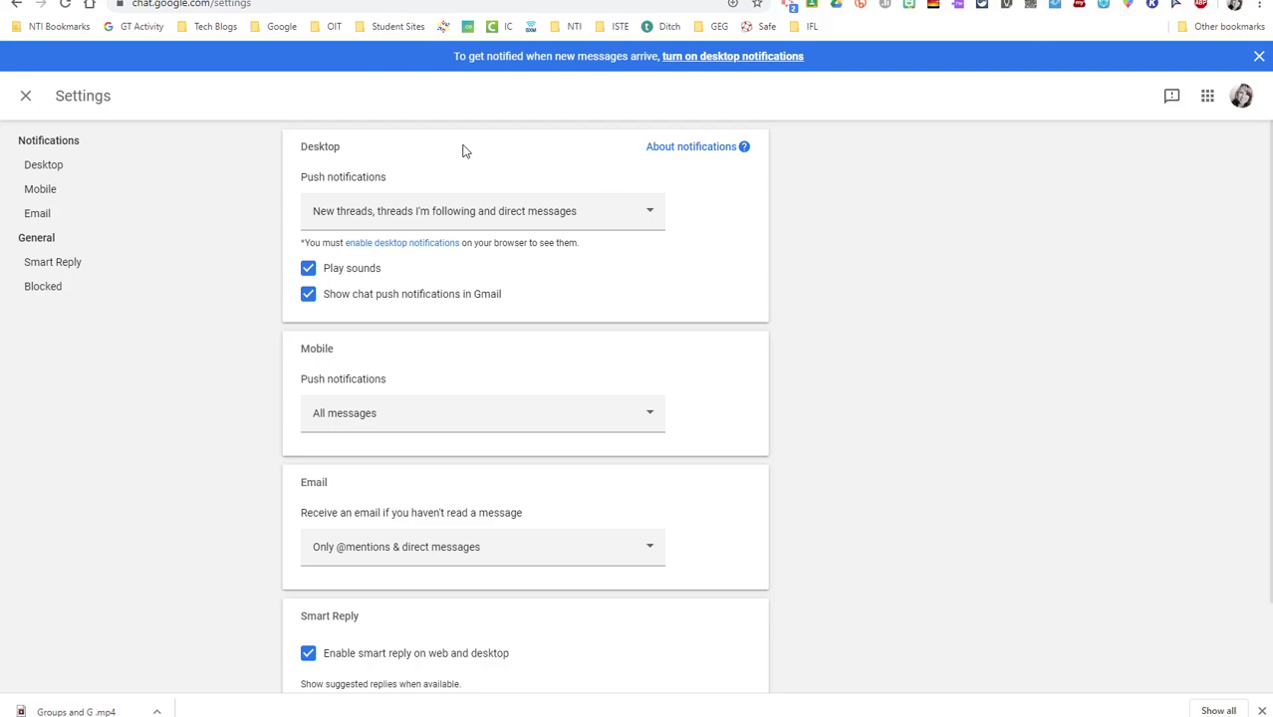
pyautogui.click(26, 95)
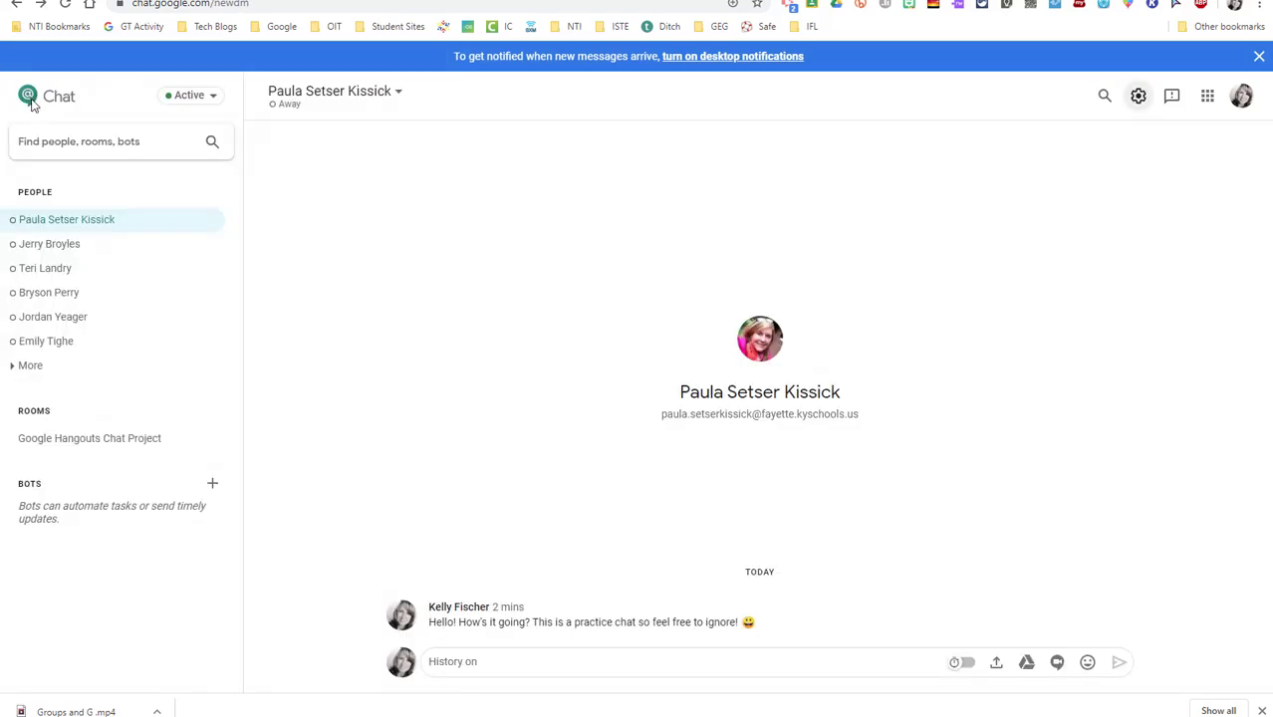
# Create a group message with two colleagues, each found by name search
pyautogui.click(68, 152)
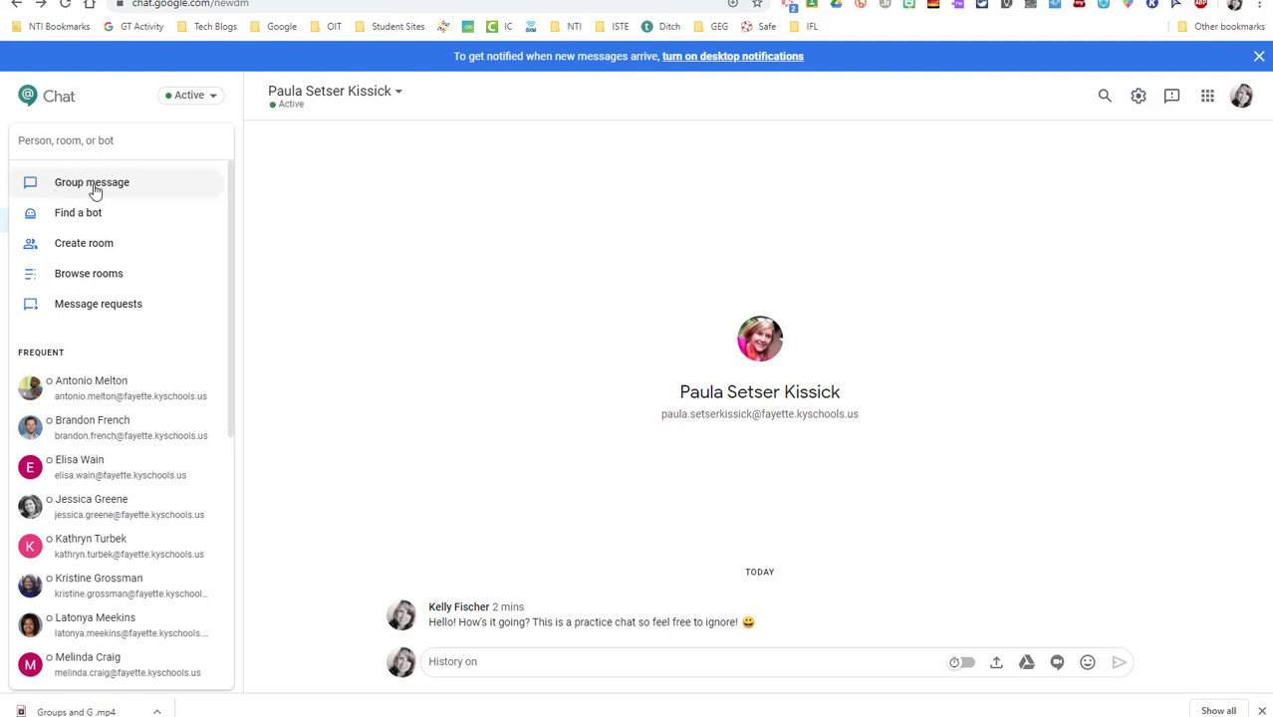
pyautogui.click(91, 185)
pyautogui.write('p')
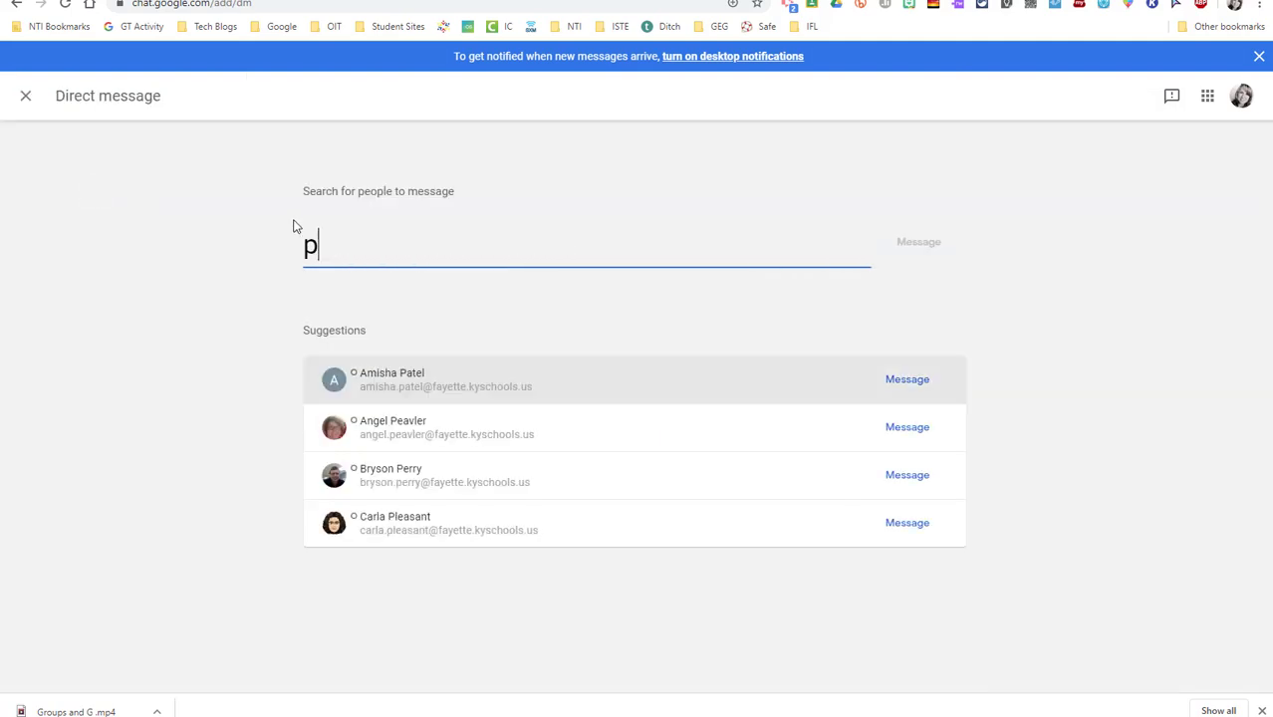
pyautogui.write('aula')
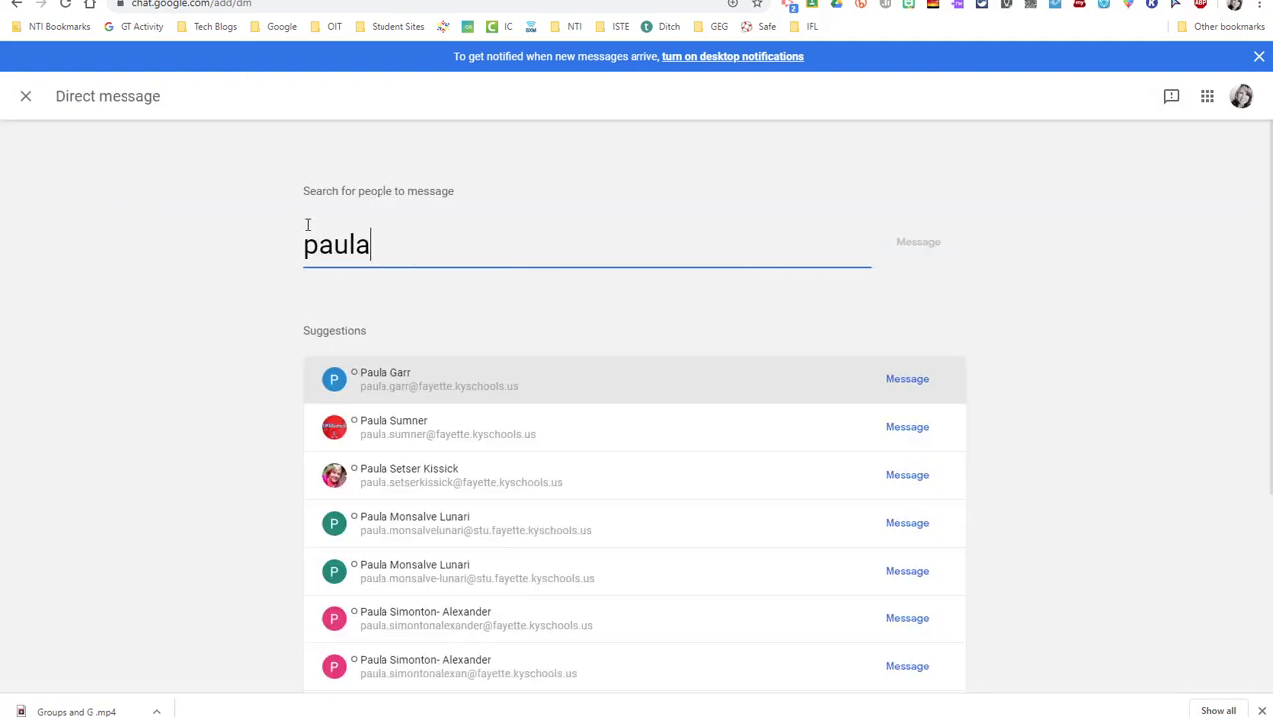
pyautogui.click(428, 483)
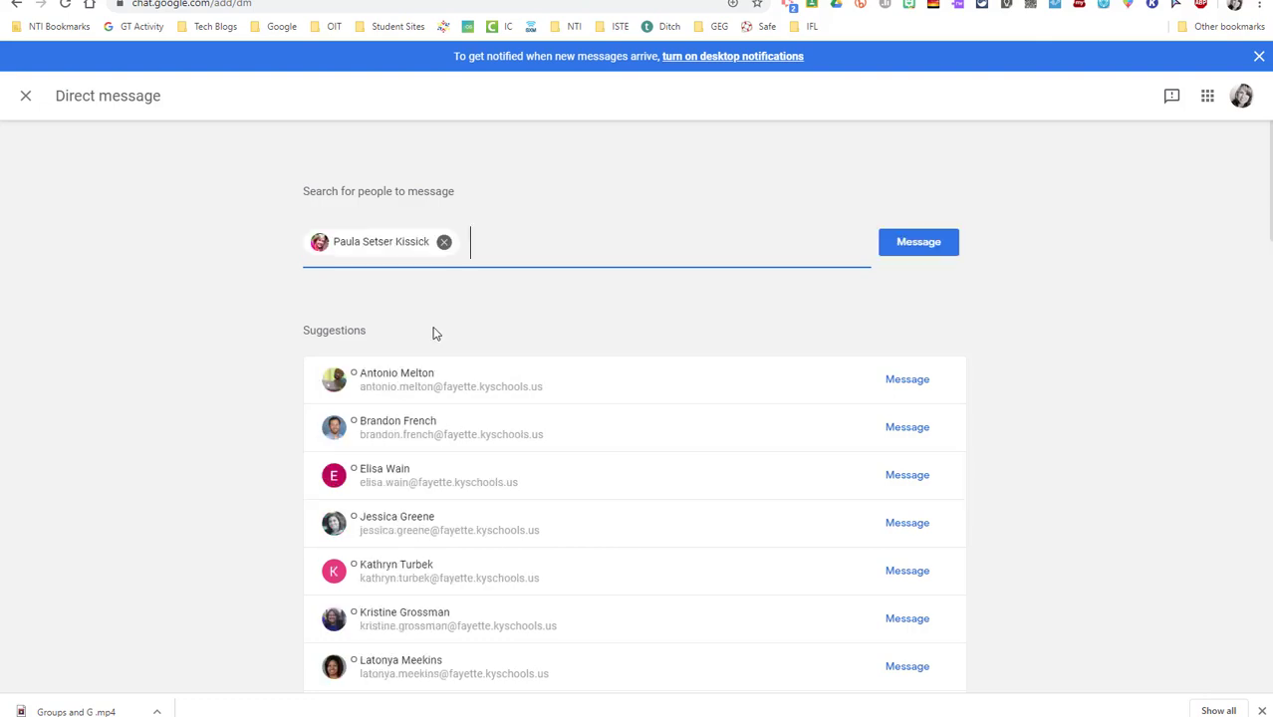
pyautogui.write('jerry')
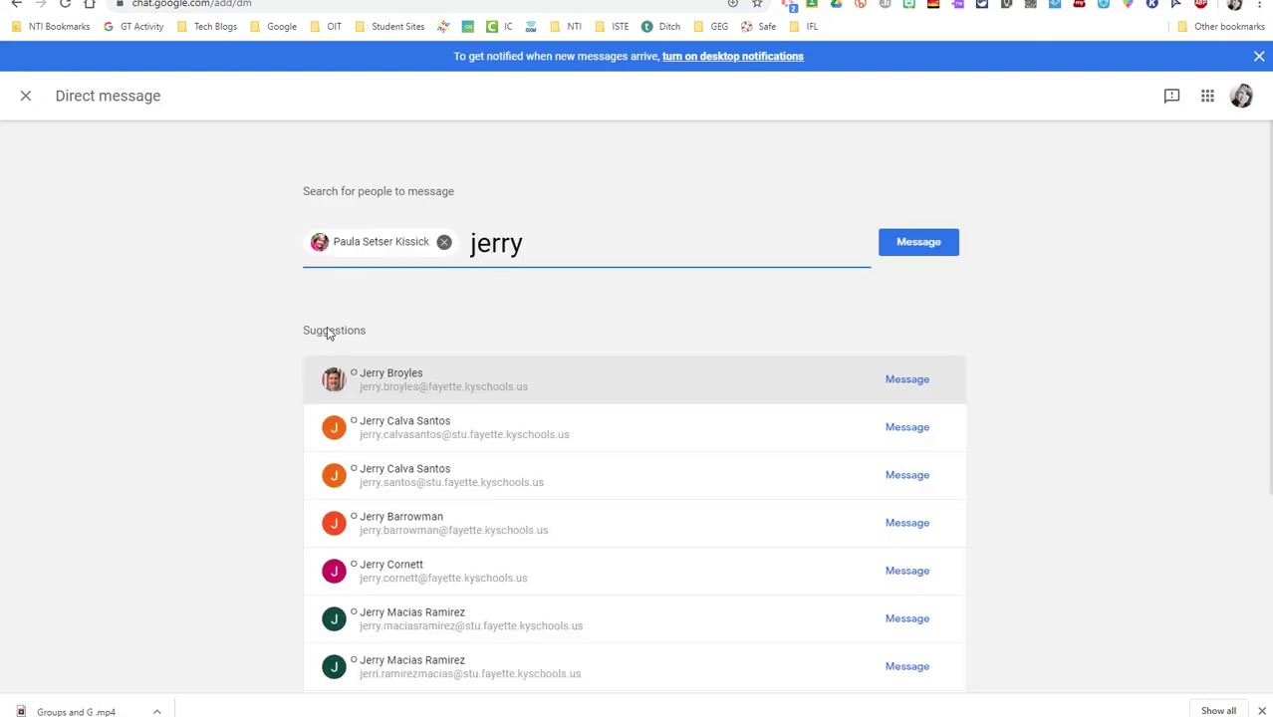
pyautogui.click(382, 385)
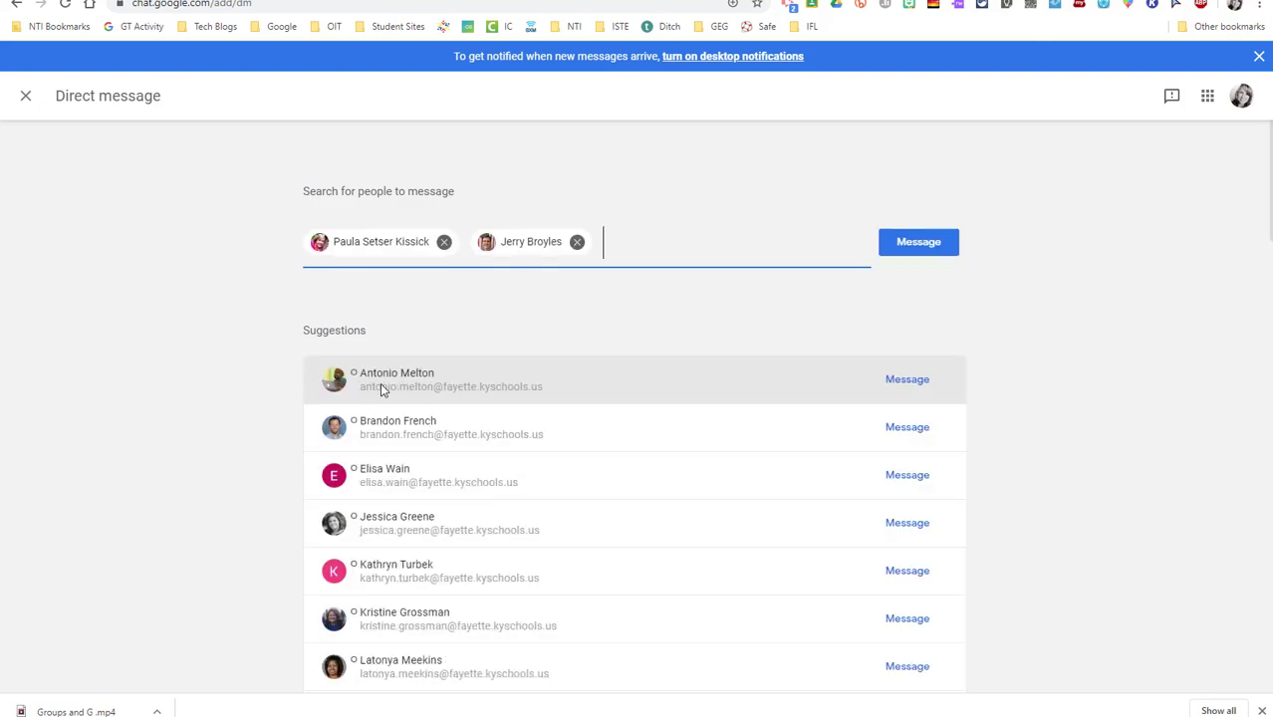
pyautogui.click(918, 244)
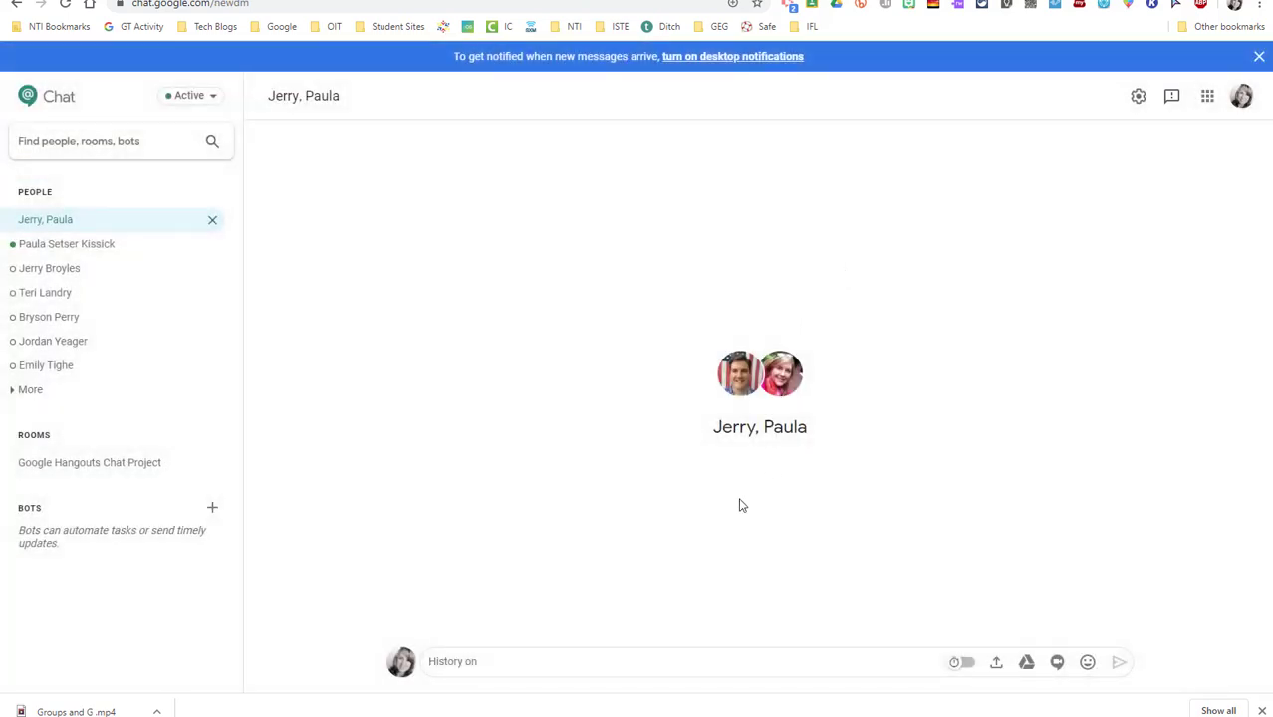
# Send 'Hey guys! What's up? Just practicing!' to the group conversation
pyautogui.write("Hey guys! What's up? Just practicing!")
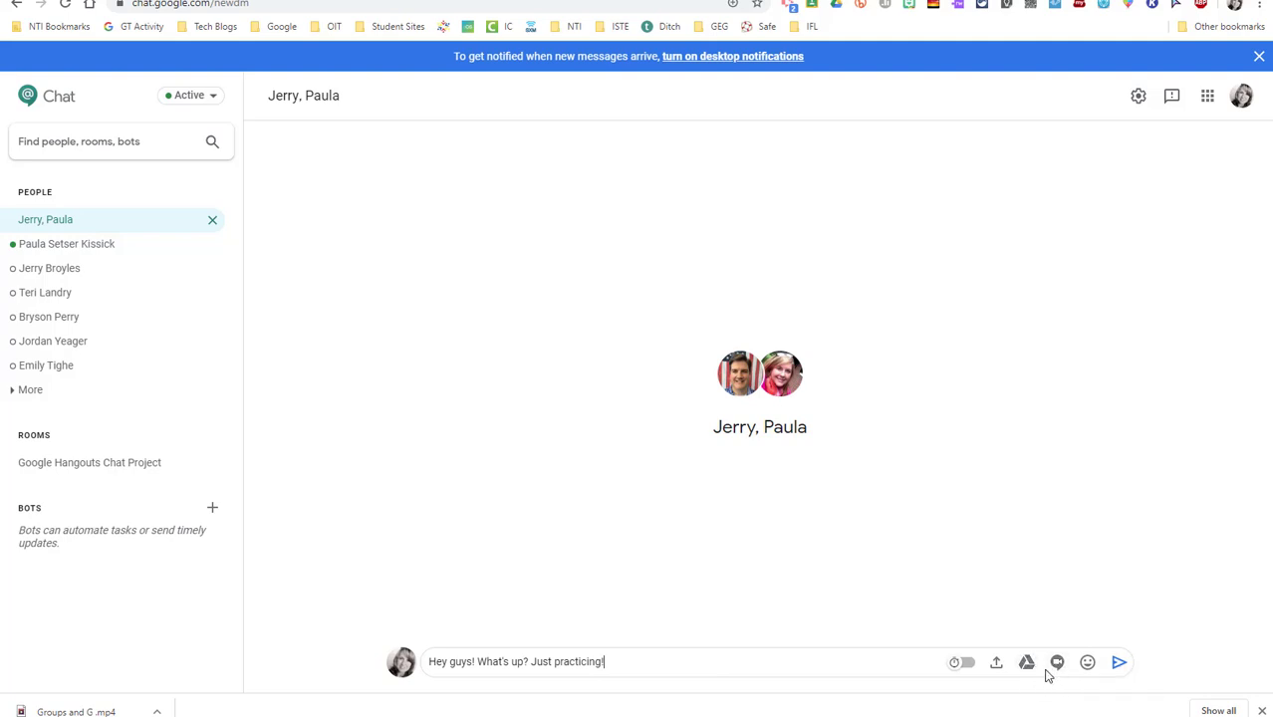
pyautogui.click(1117, 668)
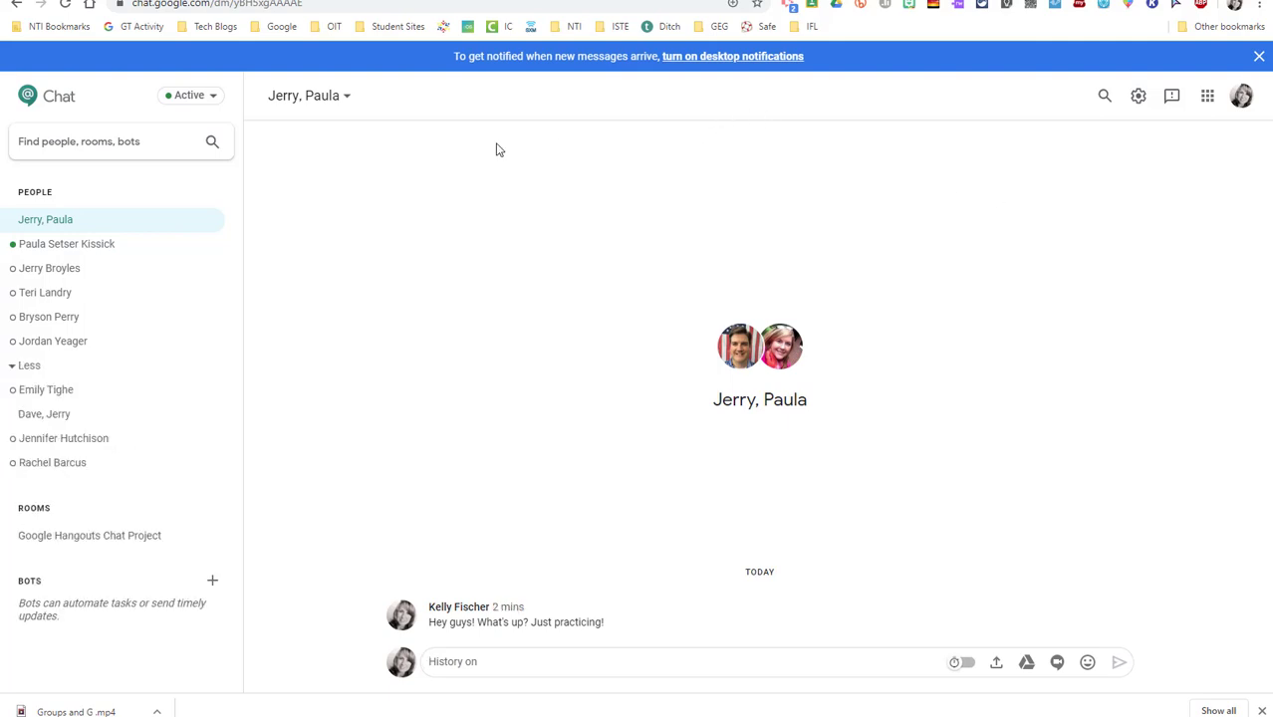
# Create a new room named 'IFL Planning'
pyautogui.click(117, 142)
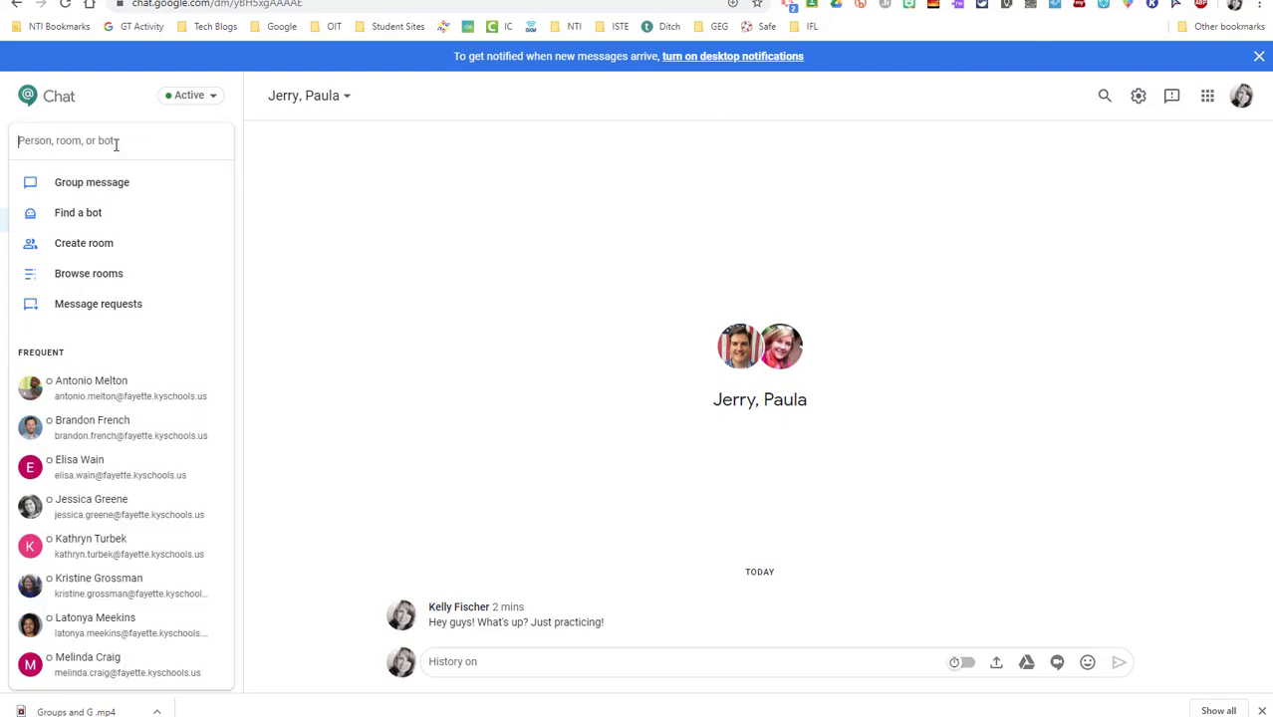
pyautogui.click(88, 269)
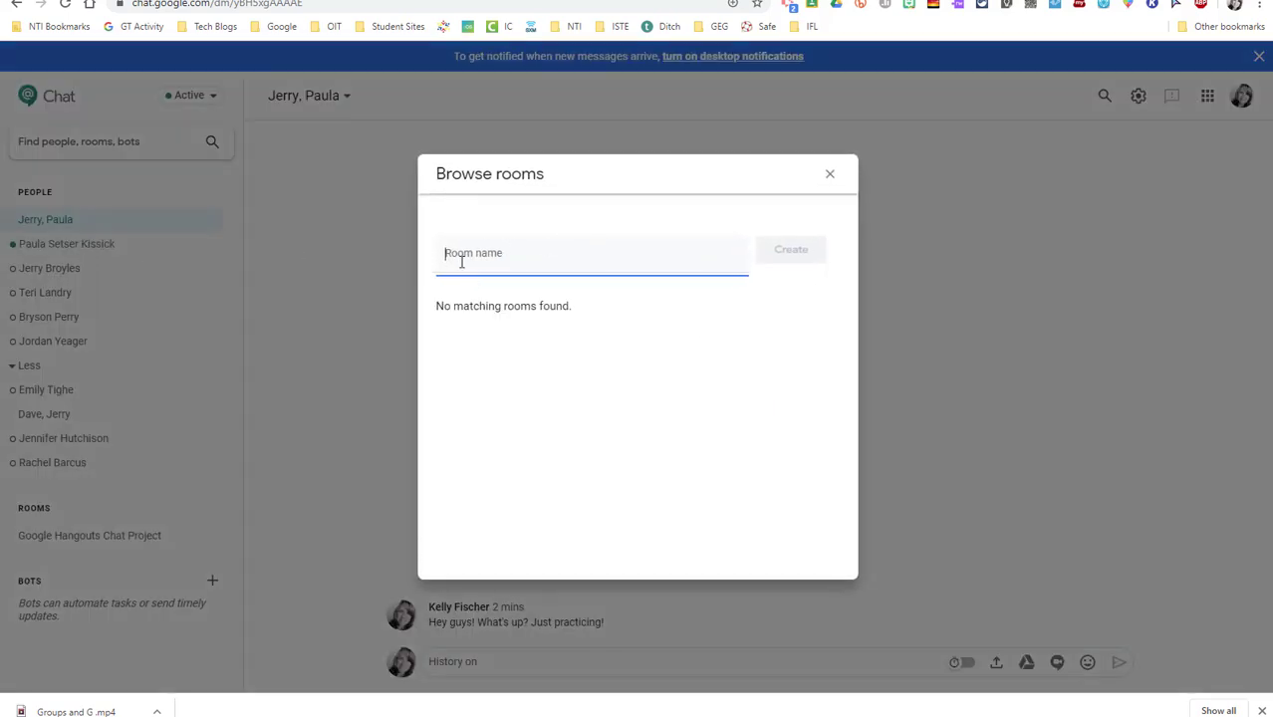
pyautogui.write('IF')
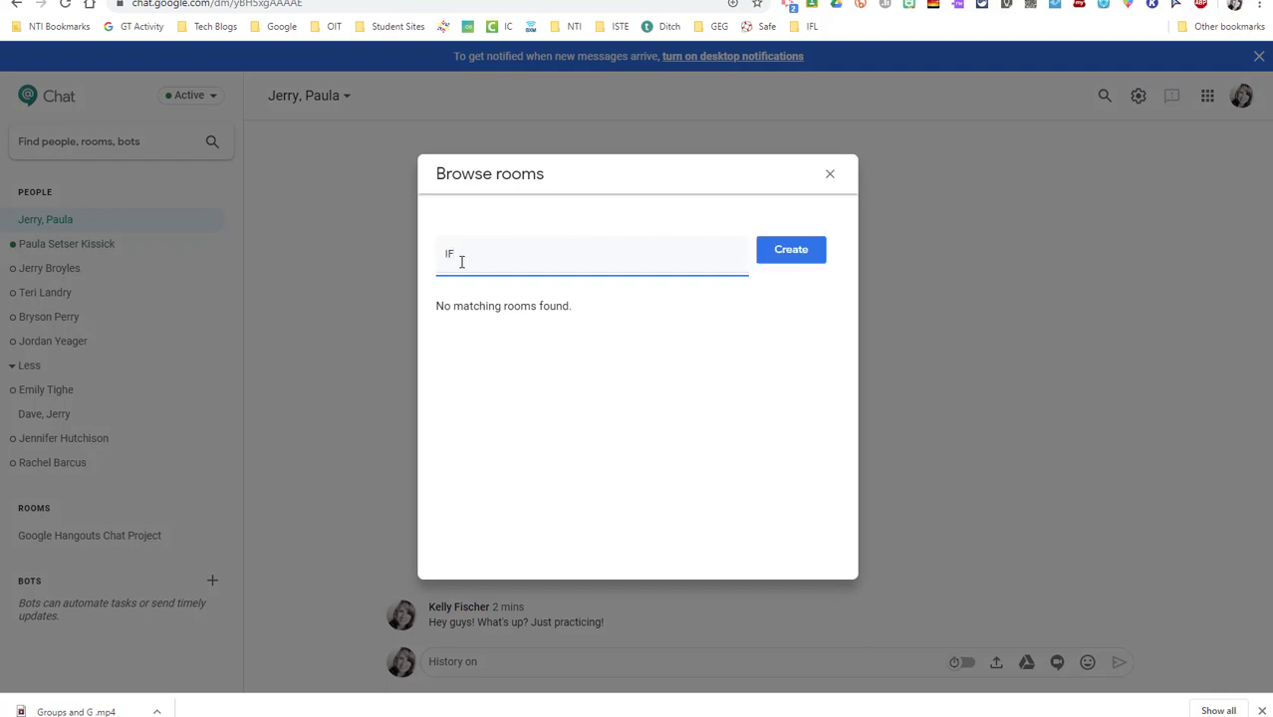
pyautogui.write('L Planning')
pyautogui.click(797, 249)
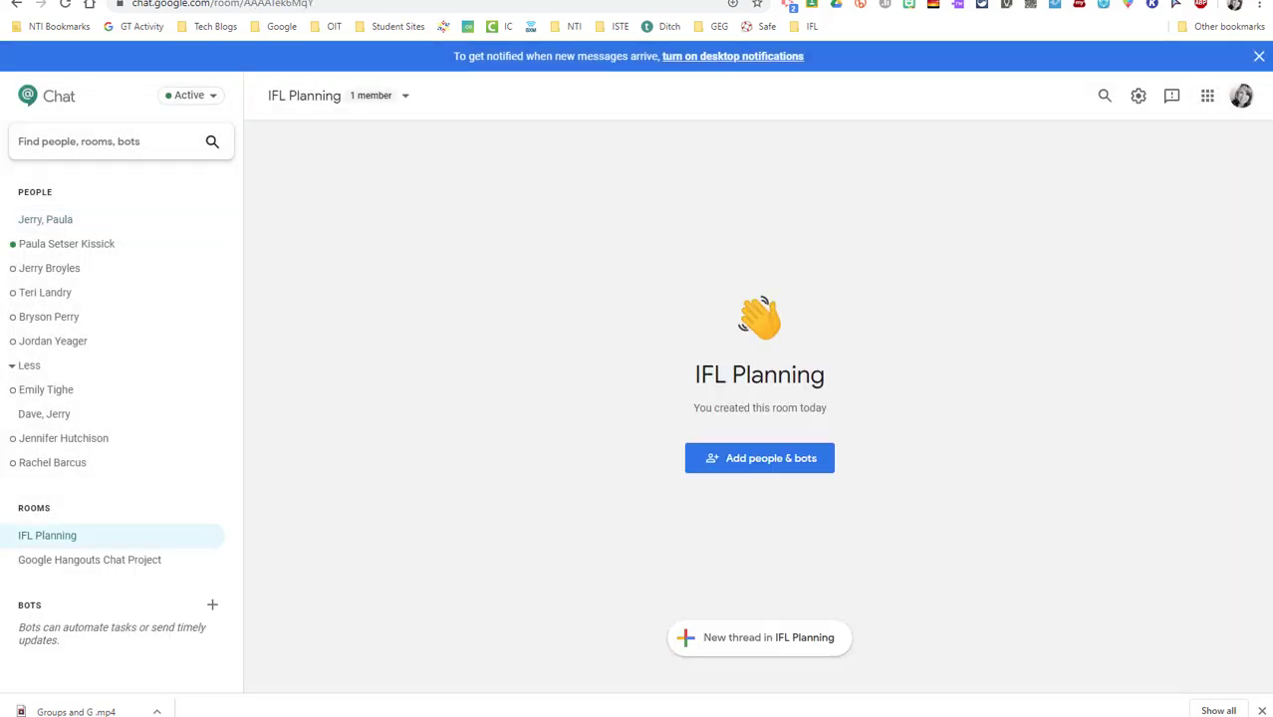
# Invite two colleagues, found by name search, into the IFL Planning room
pyautogui.click(762, 468)
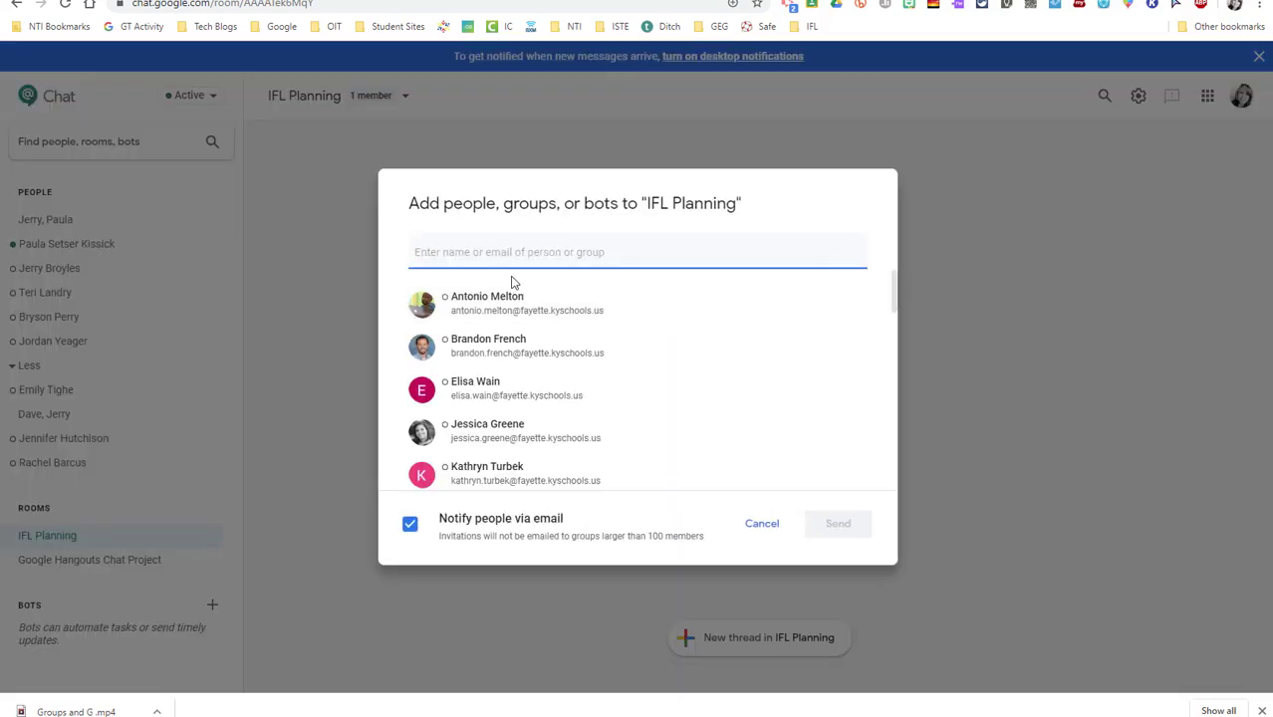
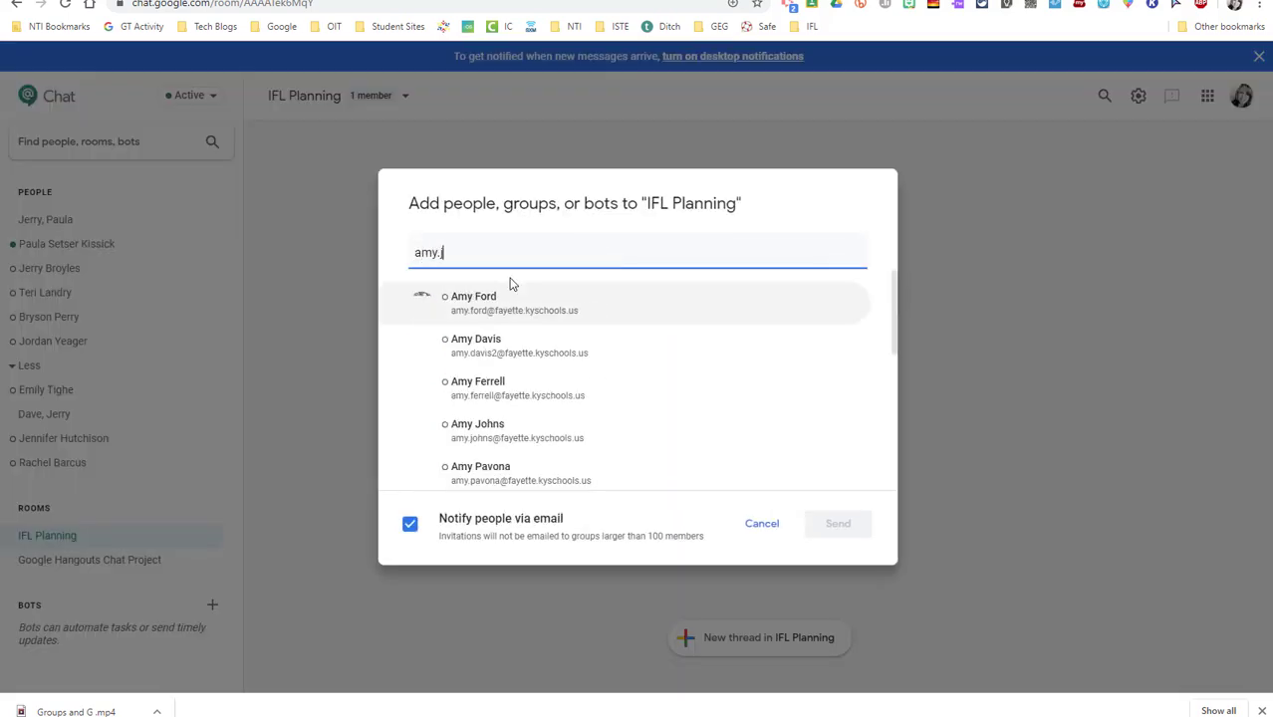
pyautogui.click(527, 305)
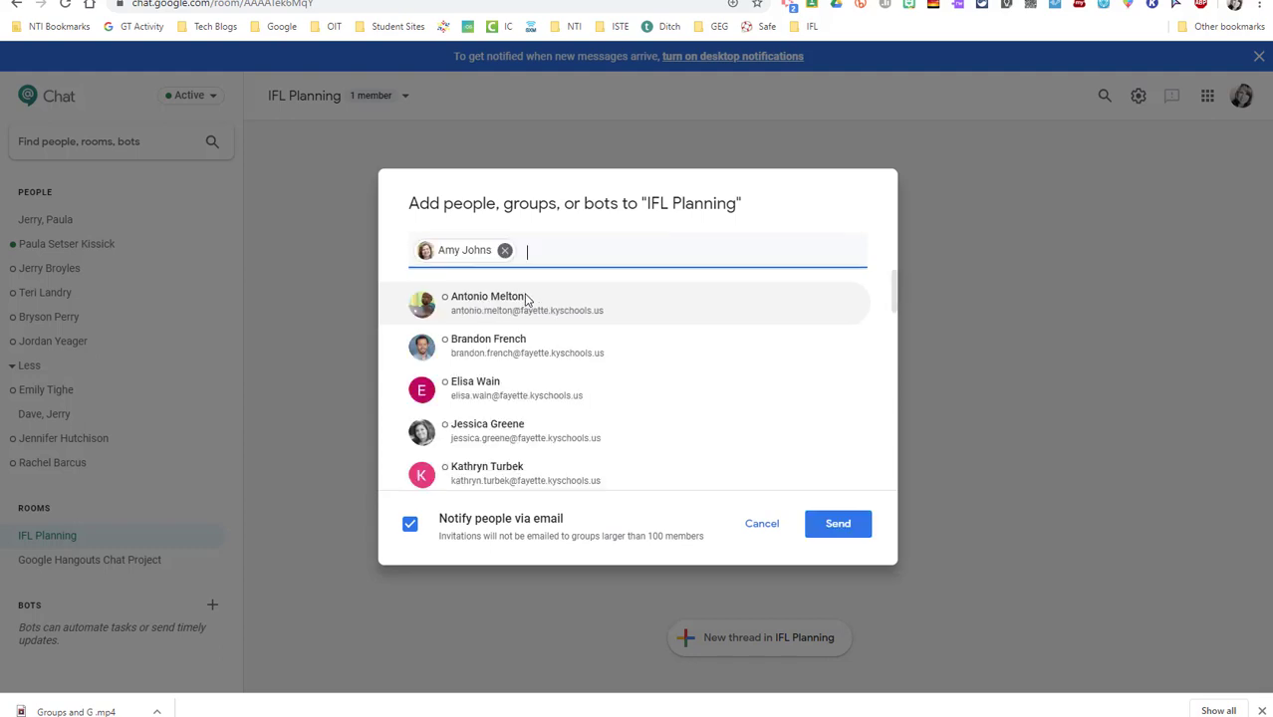
pyautogui.write('jerry')
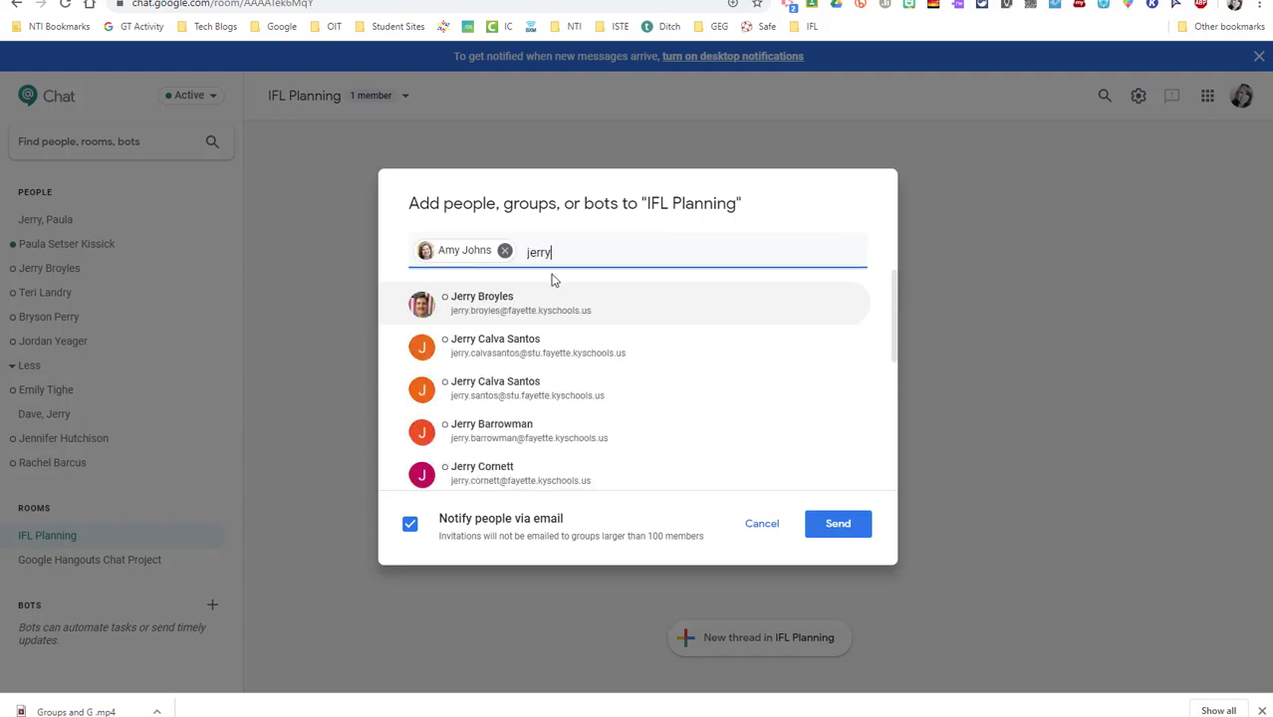
pyautogui.click(560, 301)
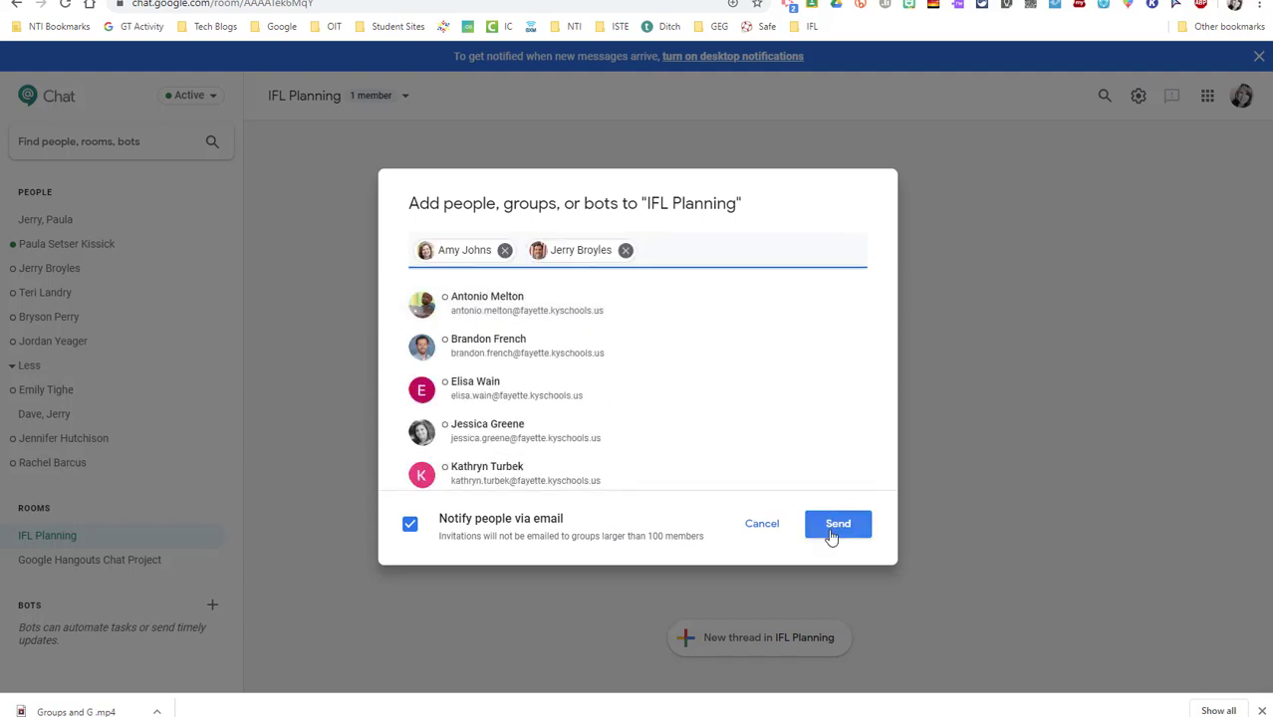
pyautogui.click(831, 532)
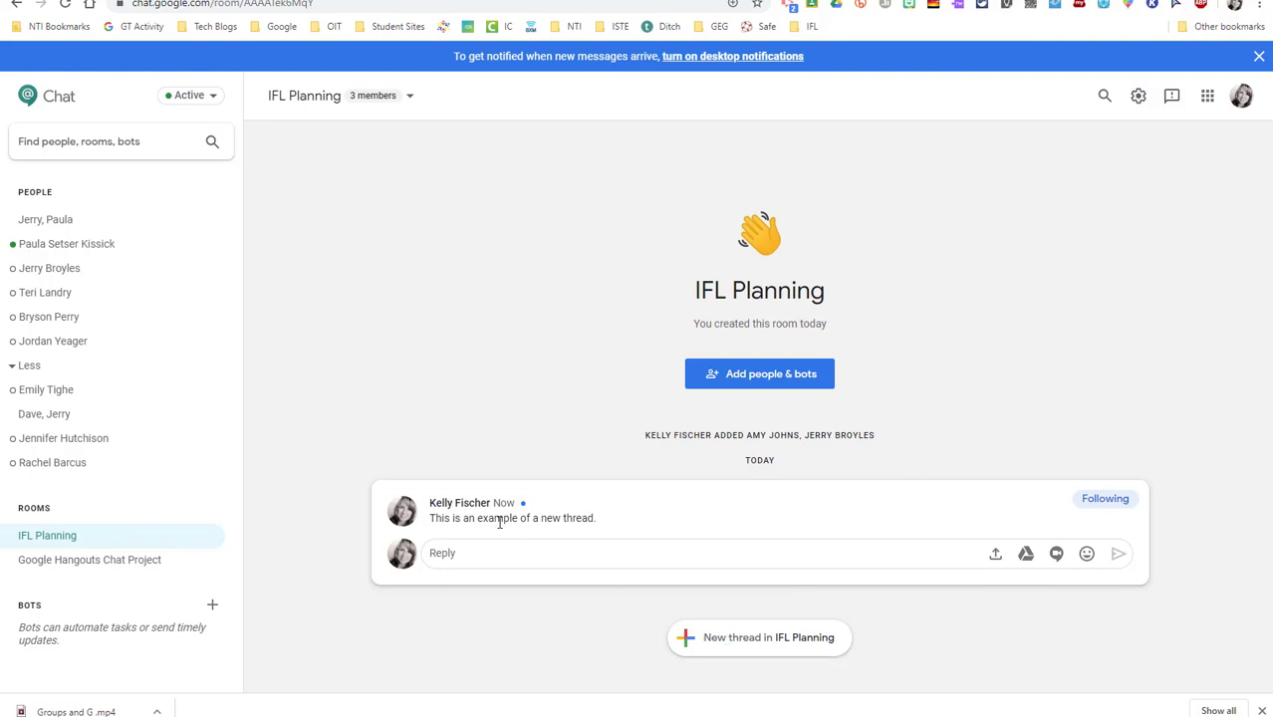
# Post a 'Proposals' thread in IFL Planning and begin a reply to it
pyautogui.click(730, 649)
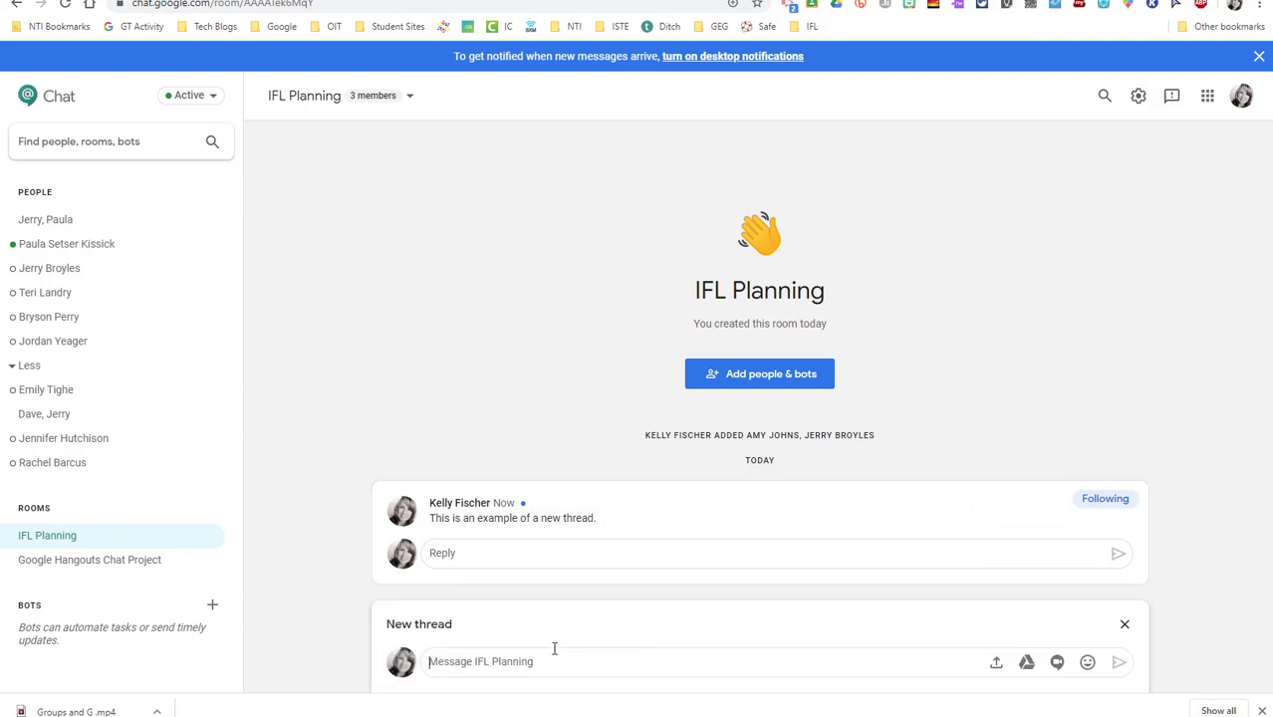
pyautogui.write('Proposals')
pyautogui.press('Return')
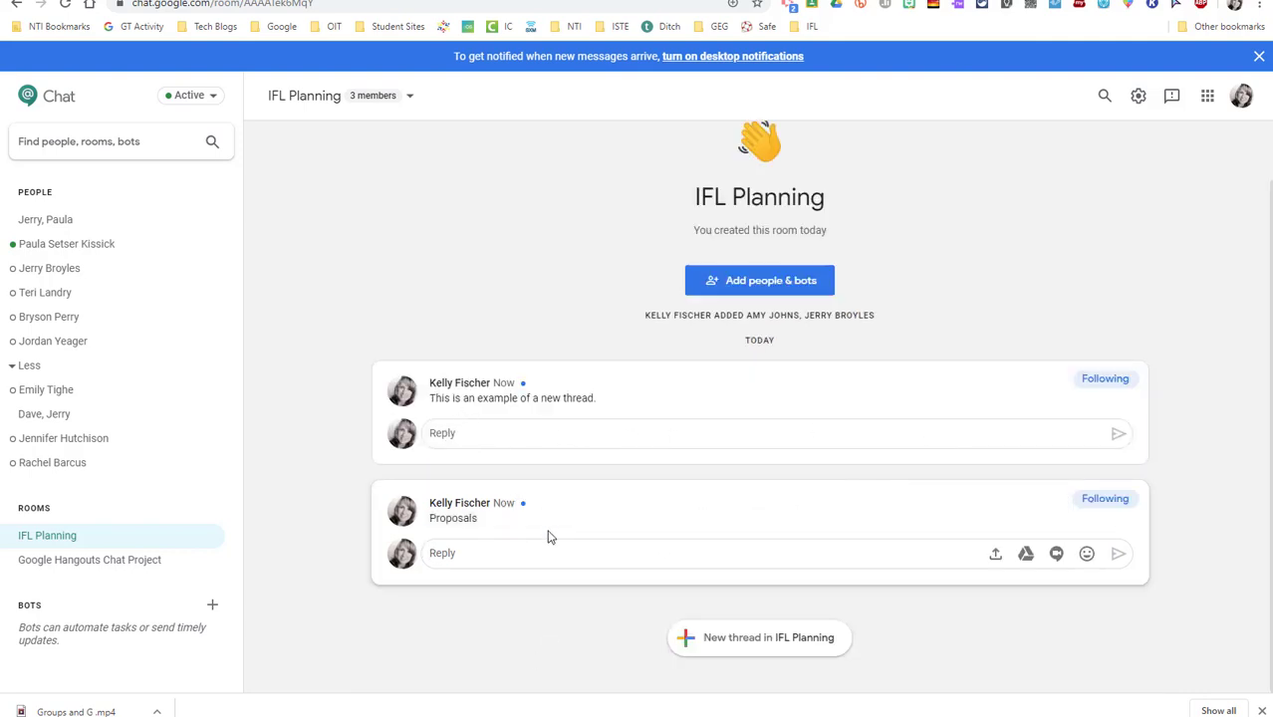
pyautogui.click(605, 543)
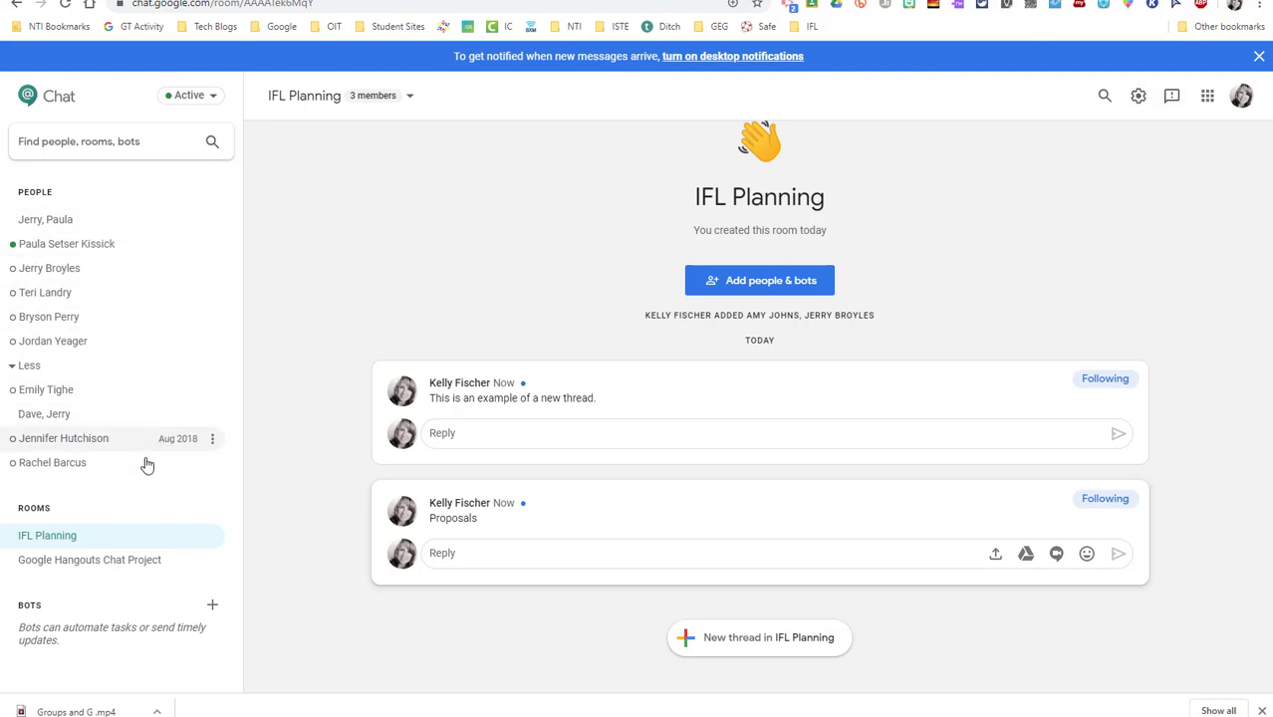
# Delete a direct-message conversation, then open a colleague's chat and the Google apps list
pyautogui.click(211, 465)
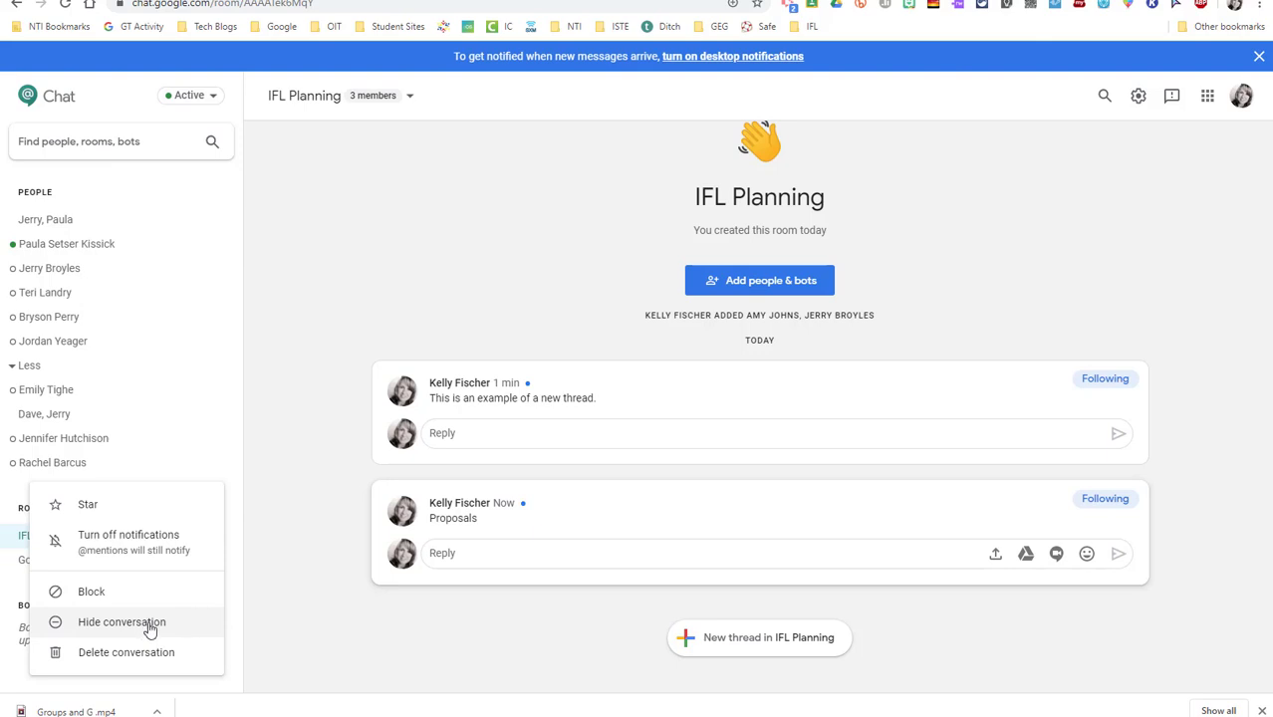
pyautogui.click(135, 654)
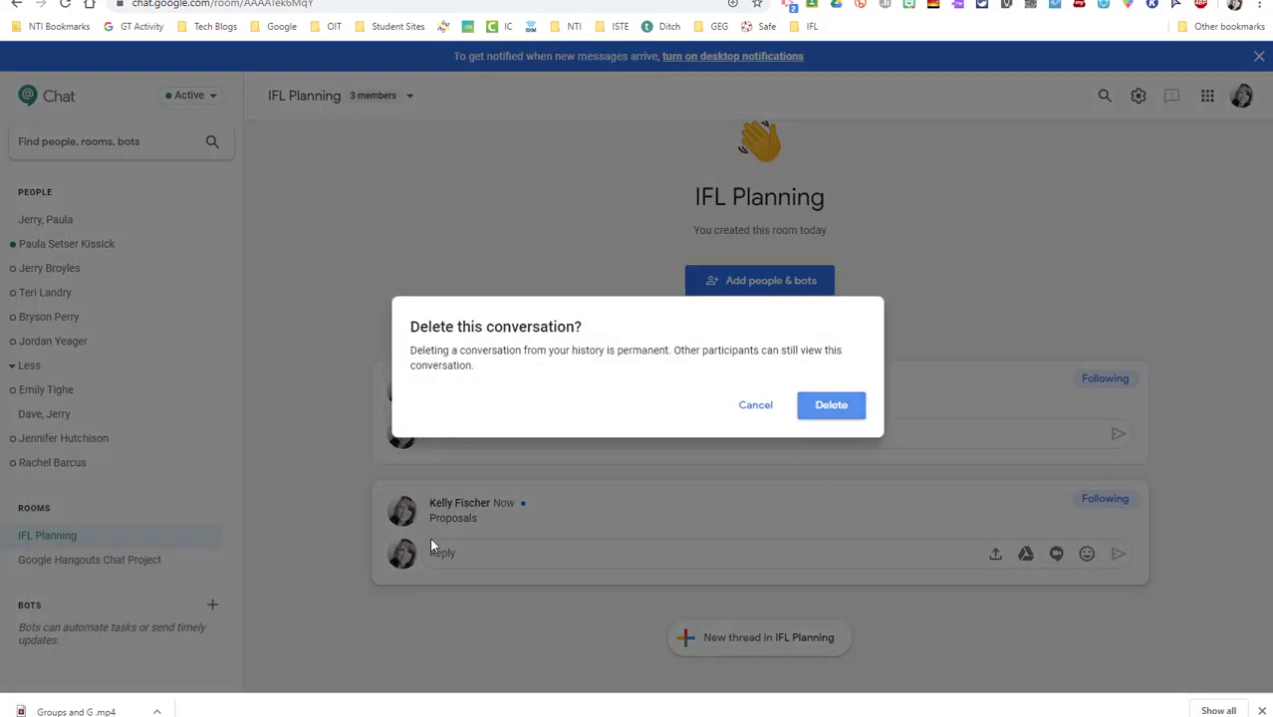
pyautogui.click(834, 416)
pyautogui.click(835, 415)
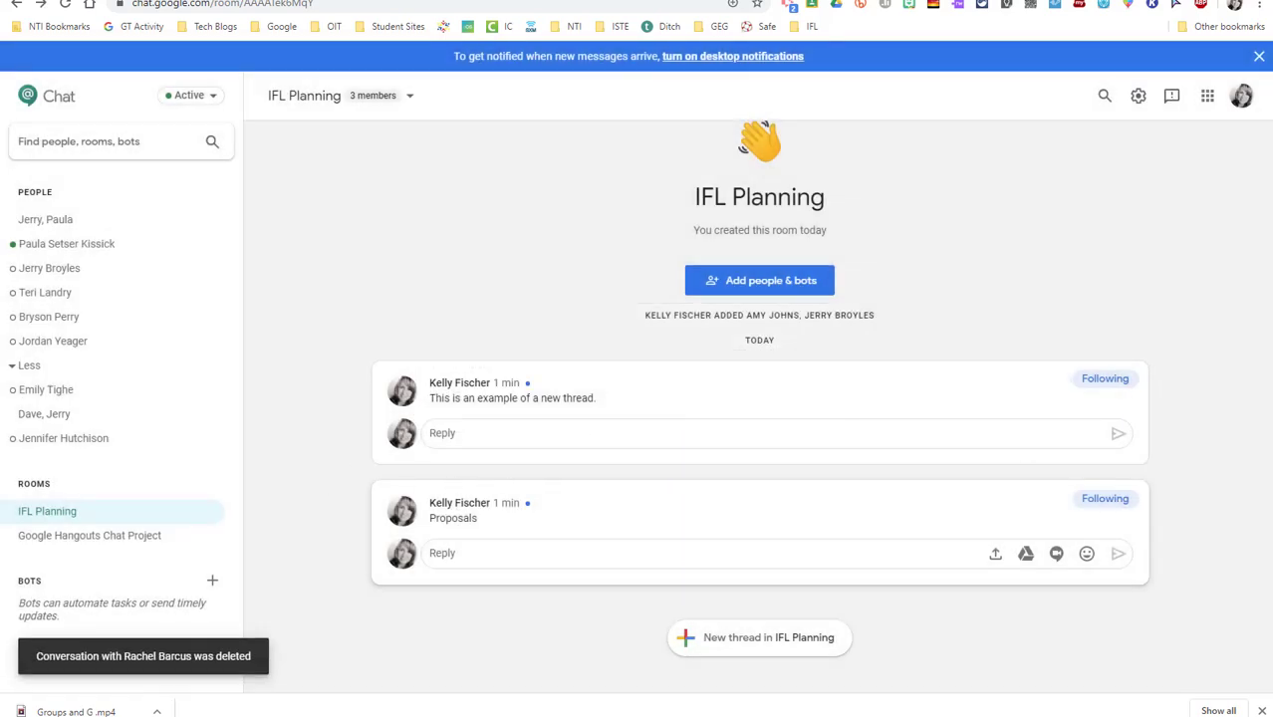
pyautogui.click(49, 268)
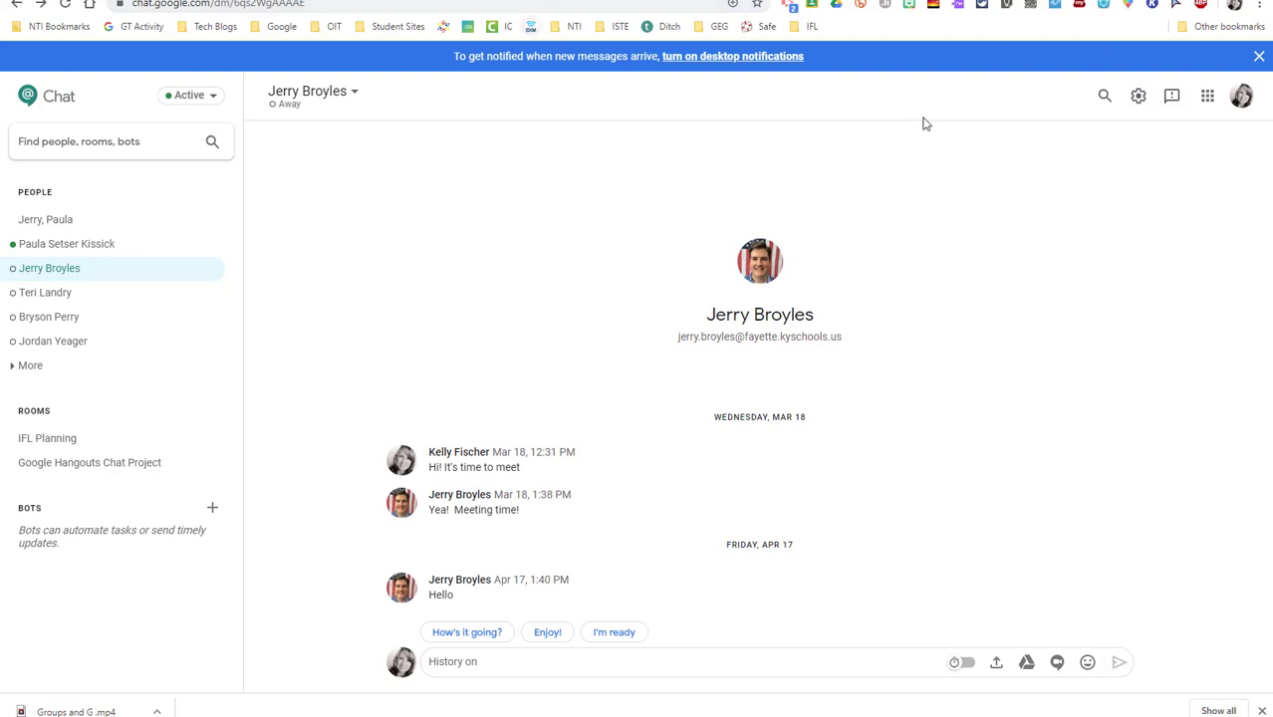
pyautogui.click(1209, 102)
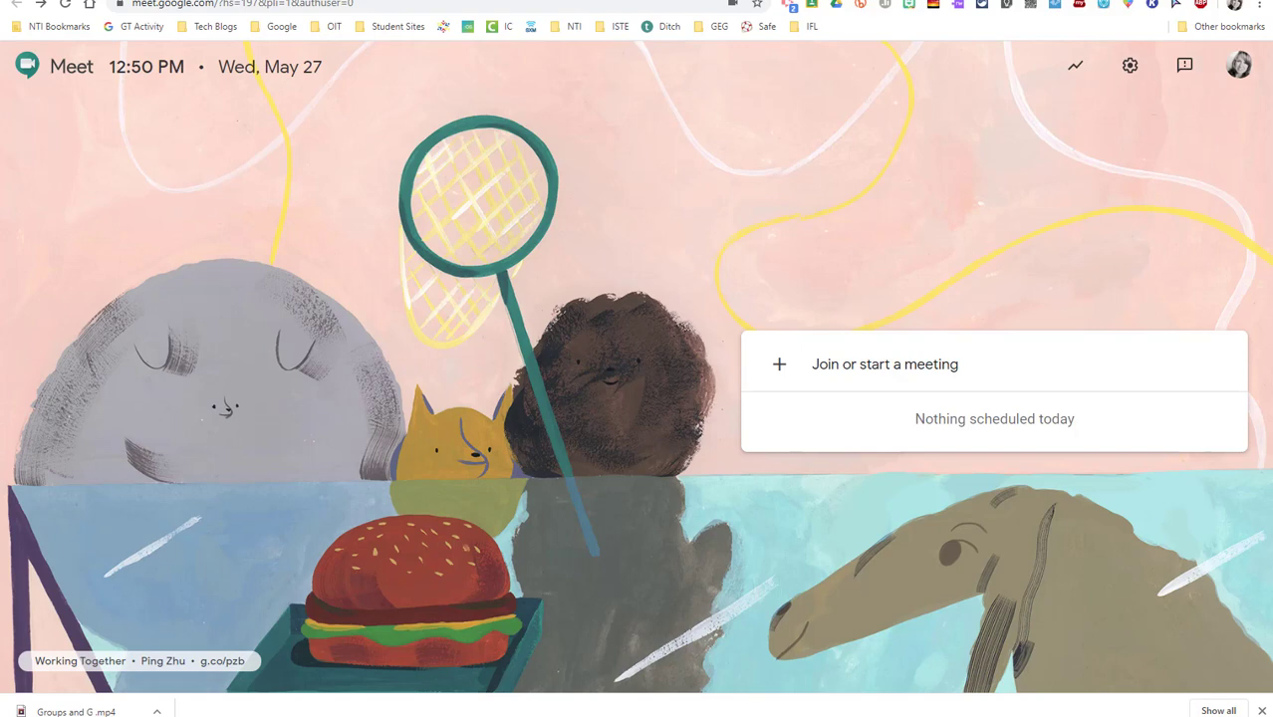
# Start and join a Meet call nicknamed testing101, dismissing the sharing info
pyautogui.click(862, 372)
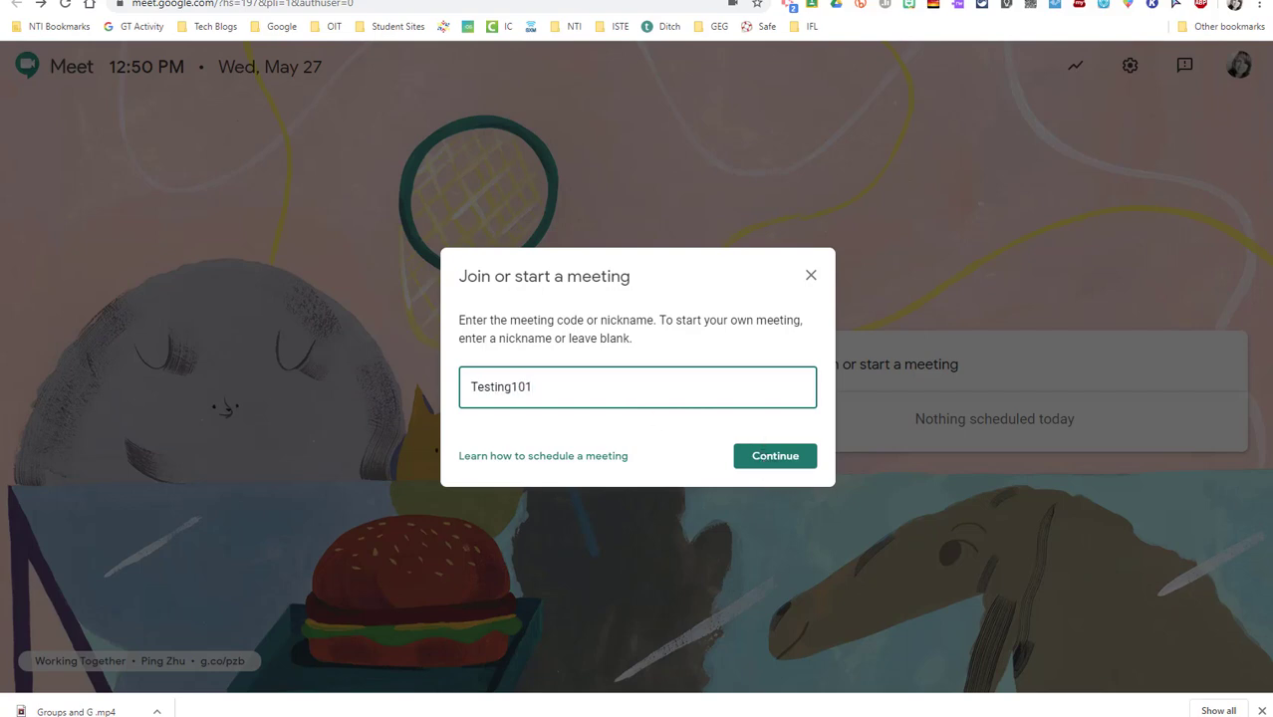
pyautogui.click(782, 459)
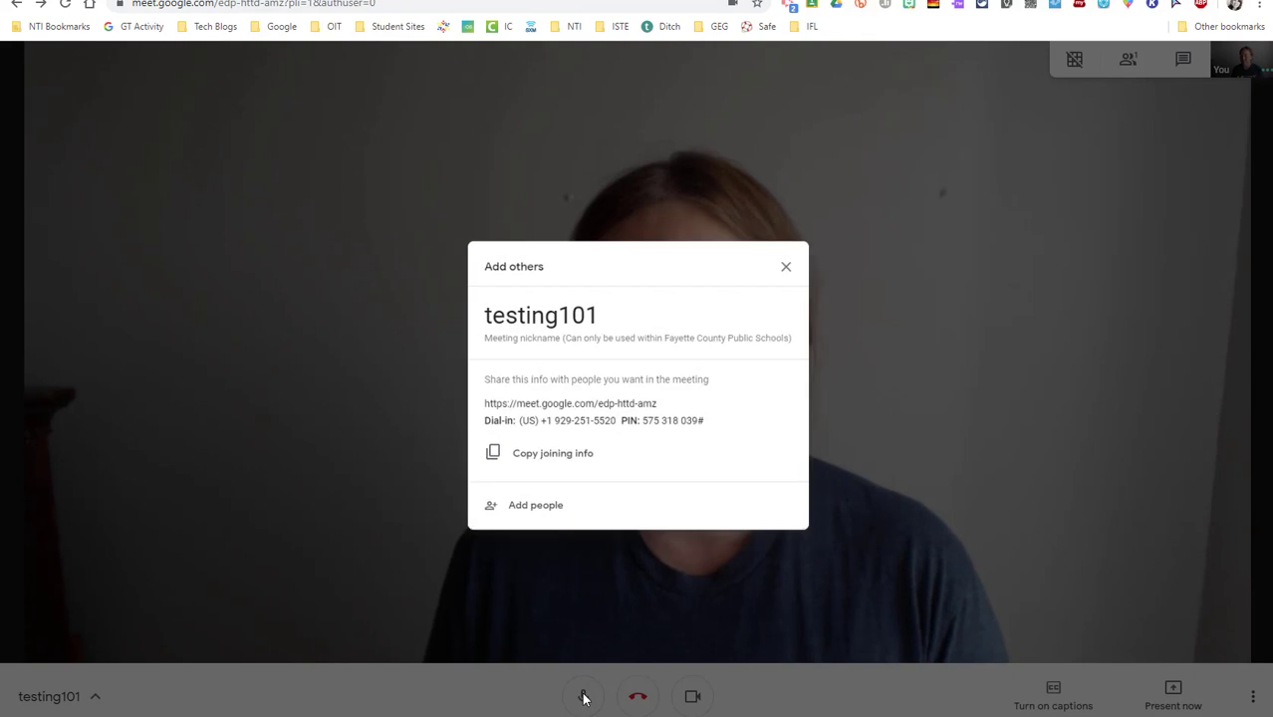
pyautogui.click(584, 698)
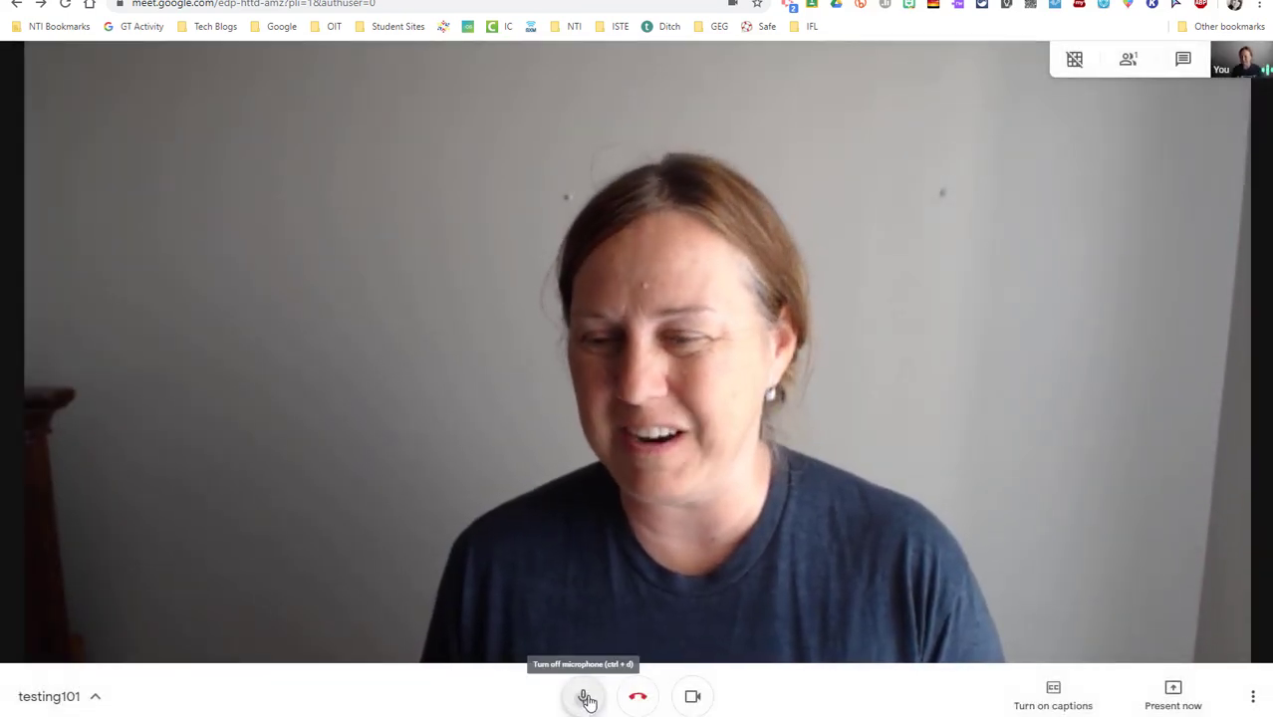
# Mute the microphone, select the joining link in meeting details, and check the empty Attachments tab
pyautogui.click(584, 699)
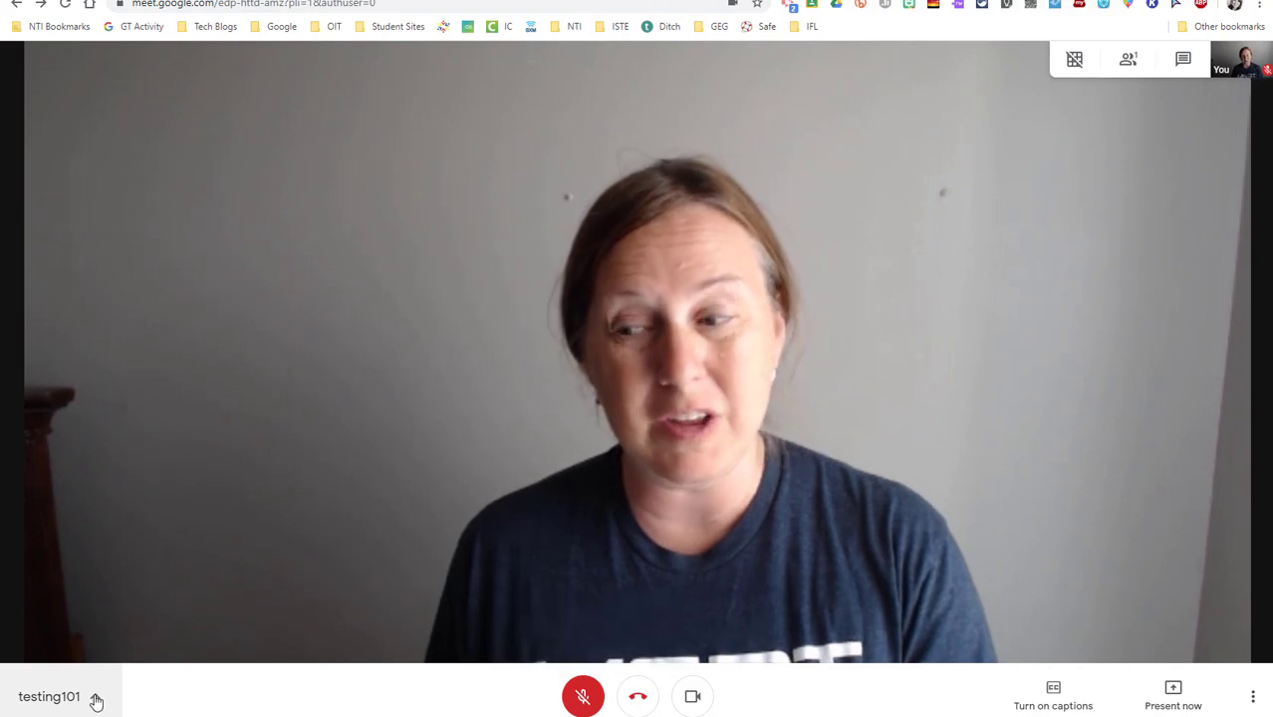
pyautogui.click(97, 700)
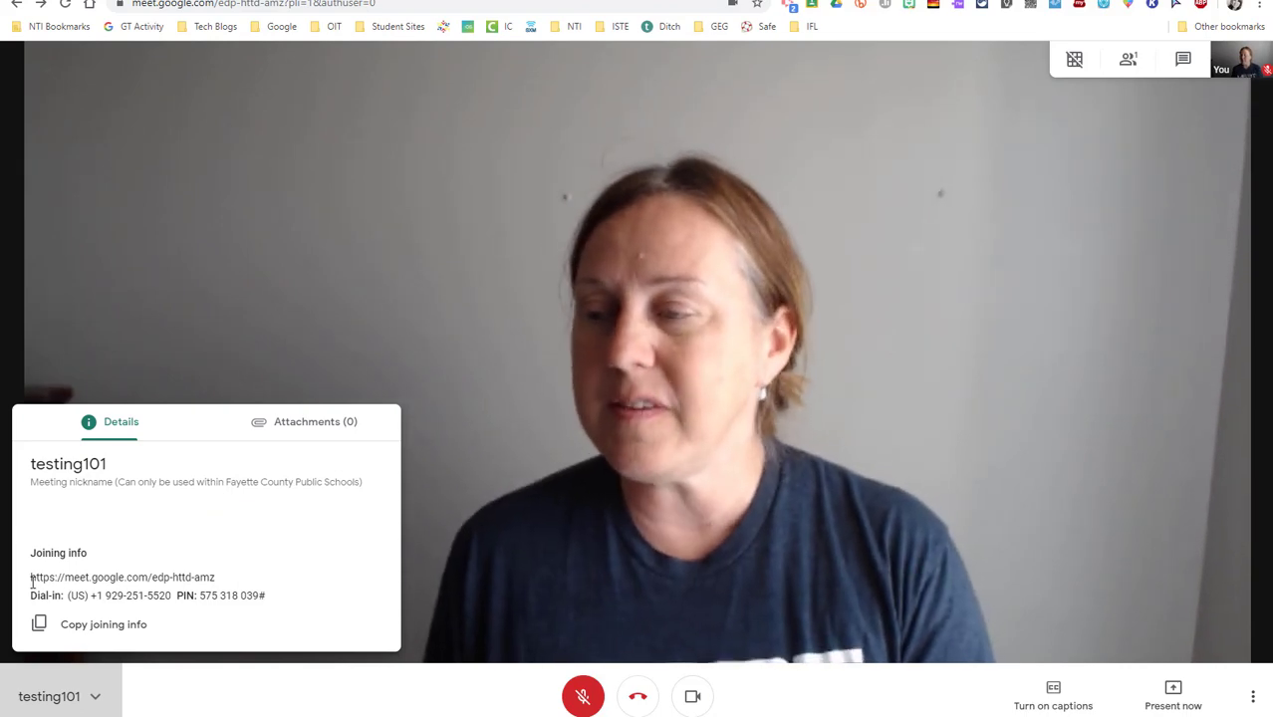
pyautogui.moveTo(31, 579); pyautogui.dragTo(229, 583)
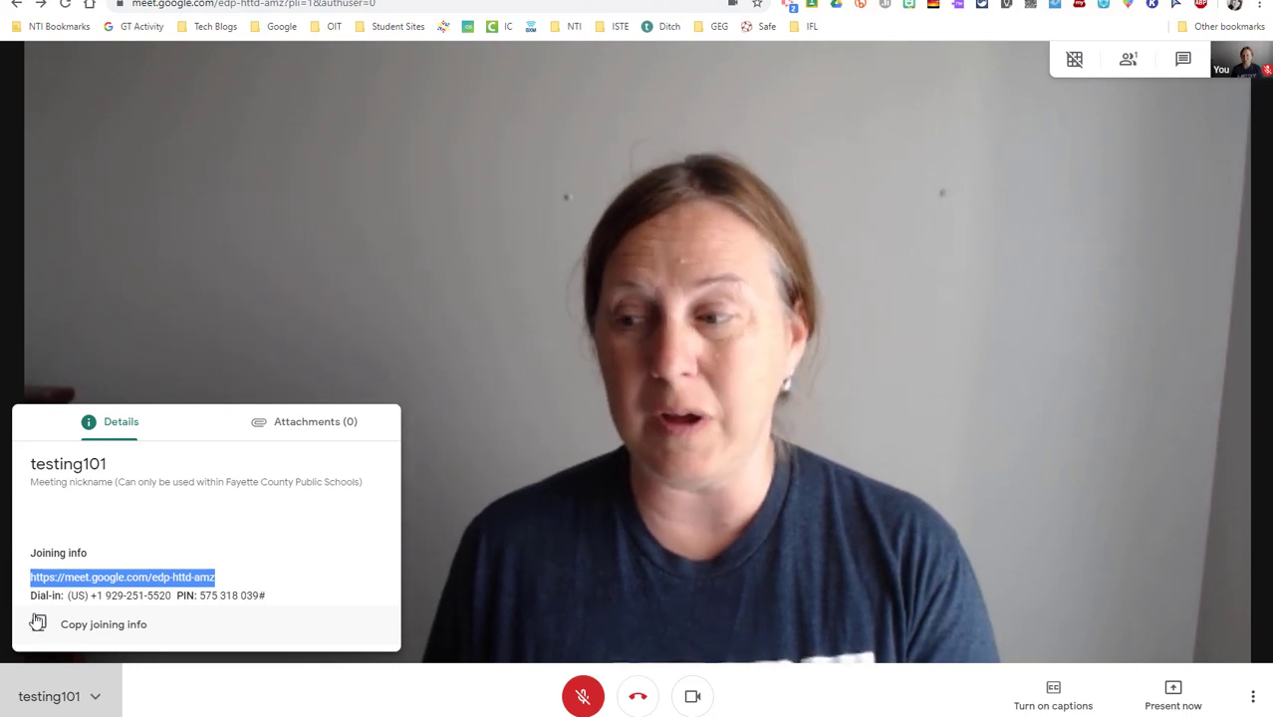
pyautogui.click(305, 428)
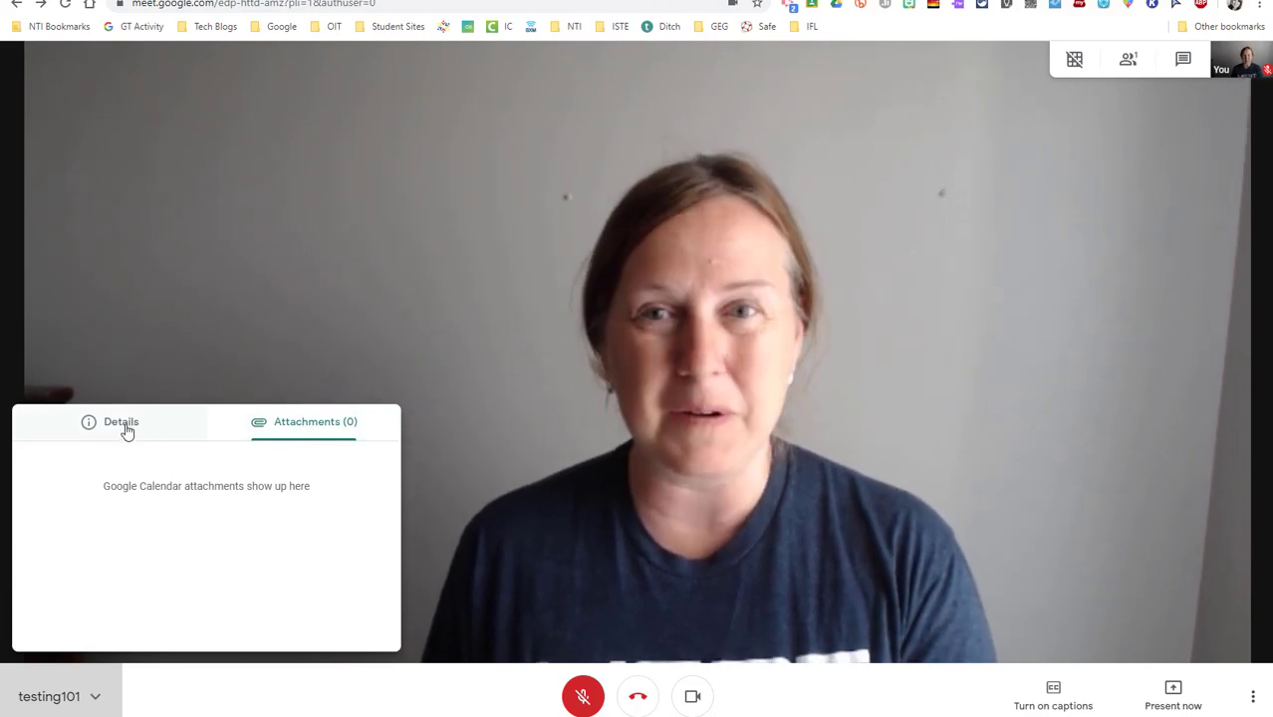
# Close the meeting details panel and turn the camera off so the profile picture shows
pyautogui.click(455, 711)
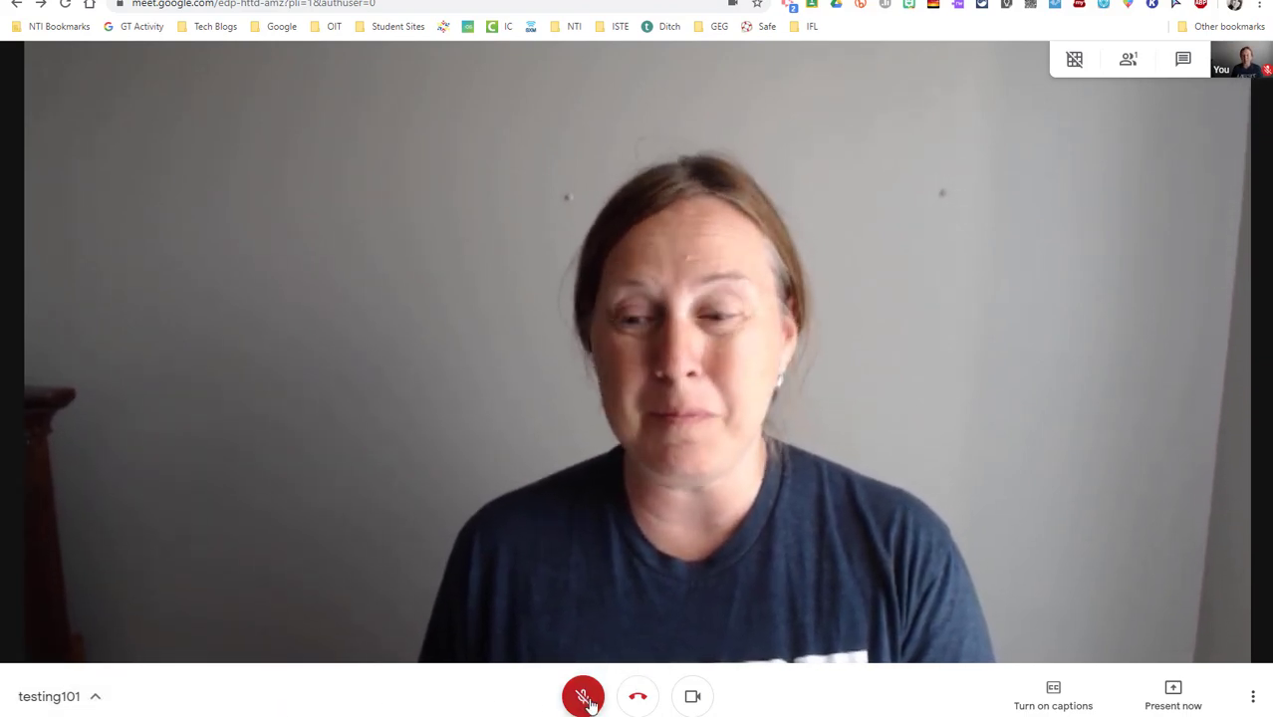
pyautogui.click(692, 700)
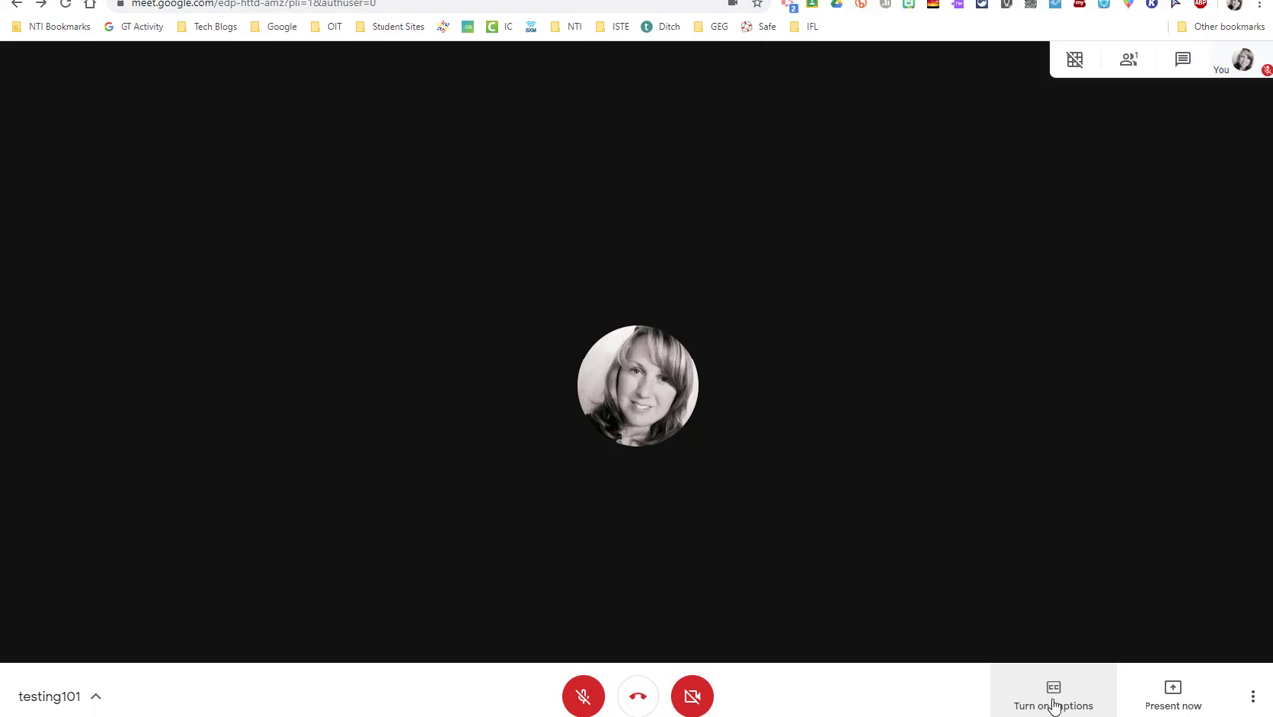
# Turn on live captions, unmute then re-mute the mic, and show the Present now choices
pyautogui.click(1054, 699)
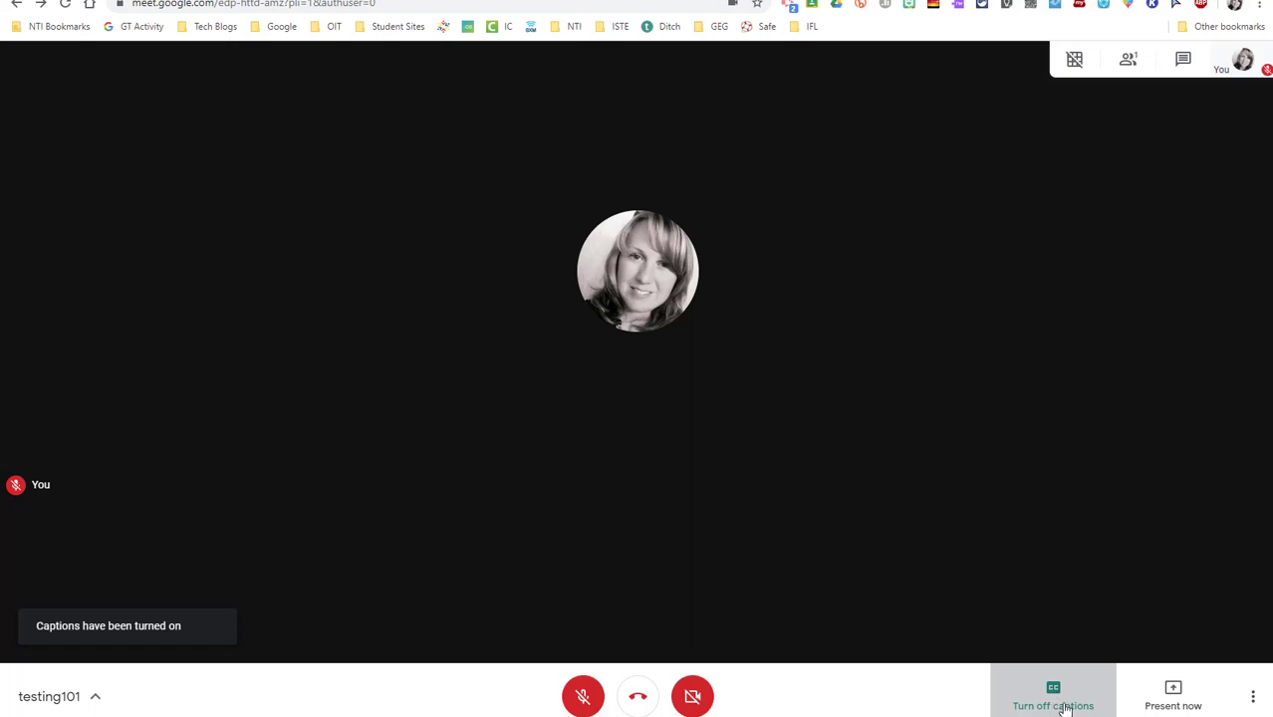
pyautogui.click(584, 697)
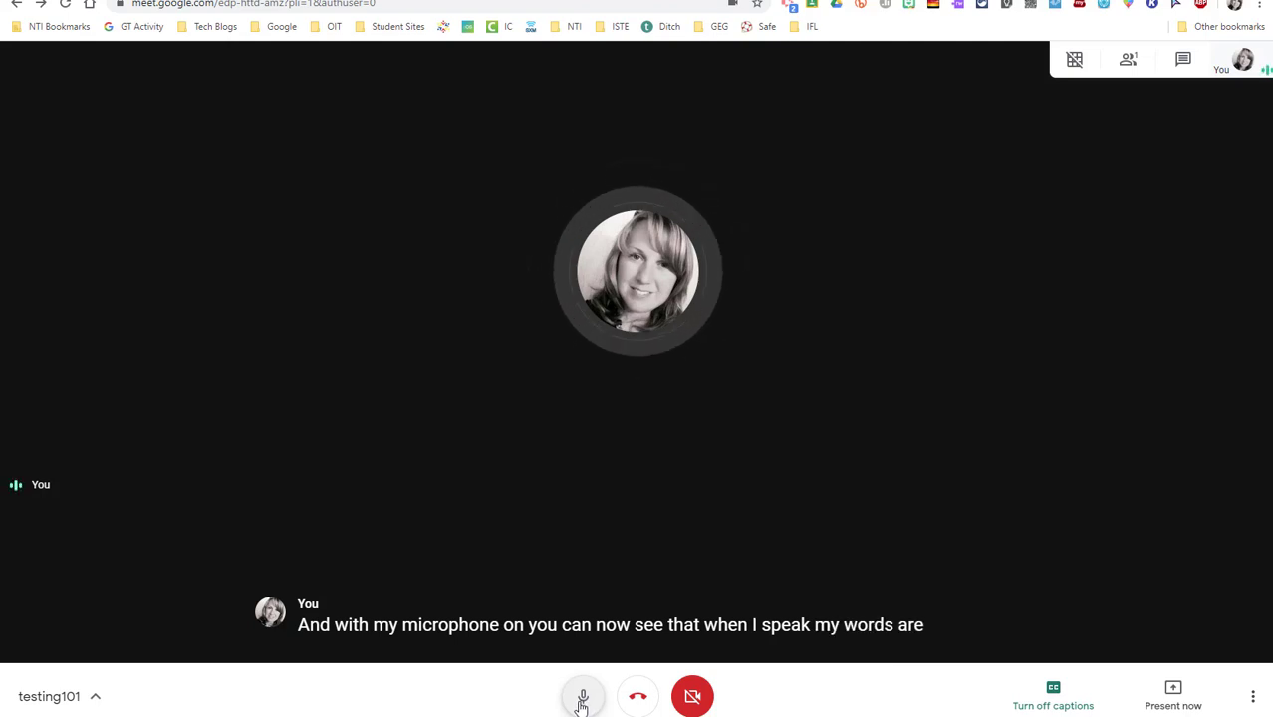
pyautogui.click(578, 703)
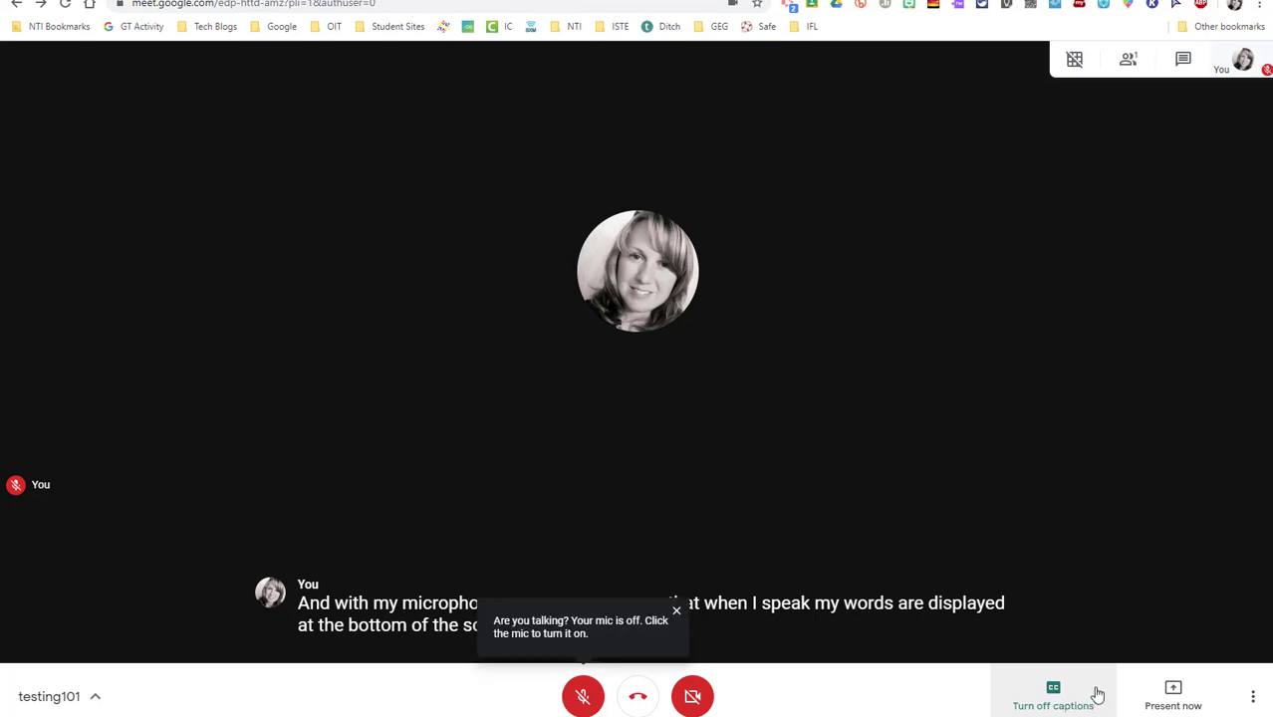
pyautogui.click(676, 614)
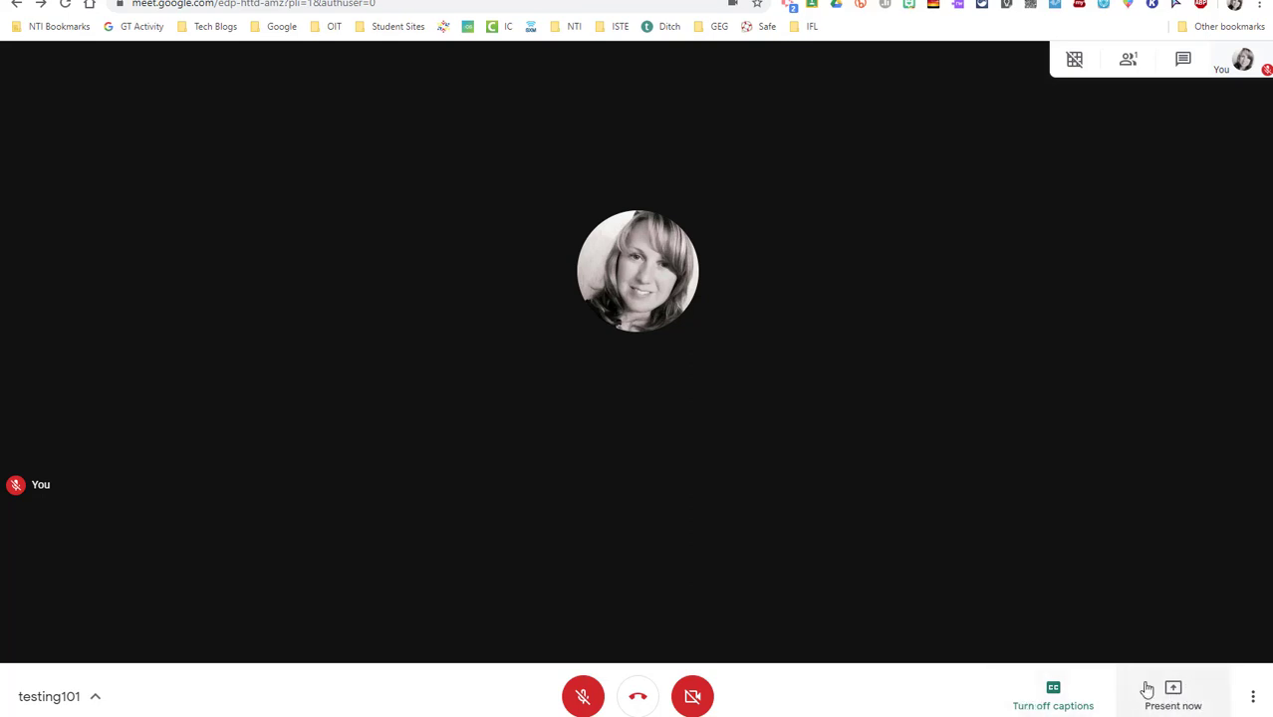
pyautogui.click(1173, 692)
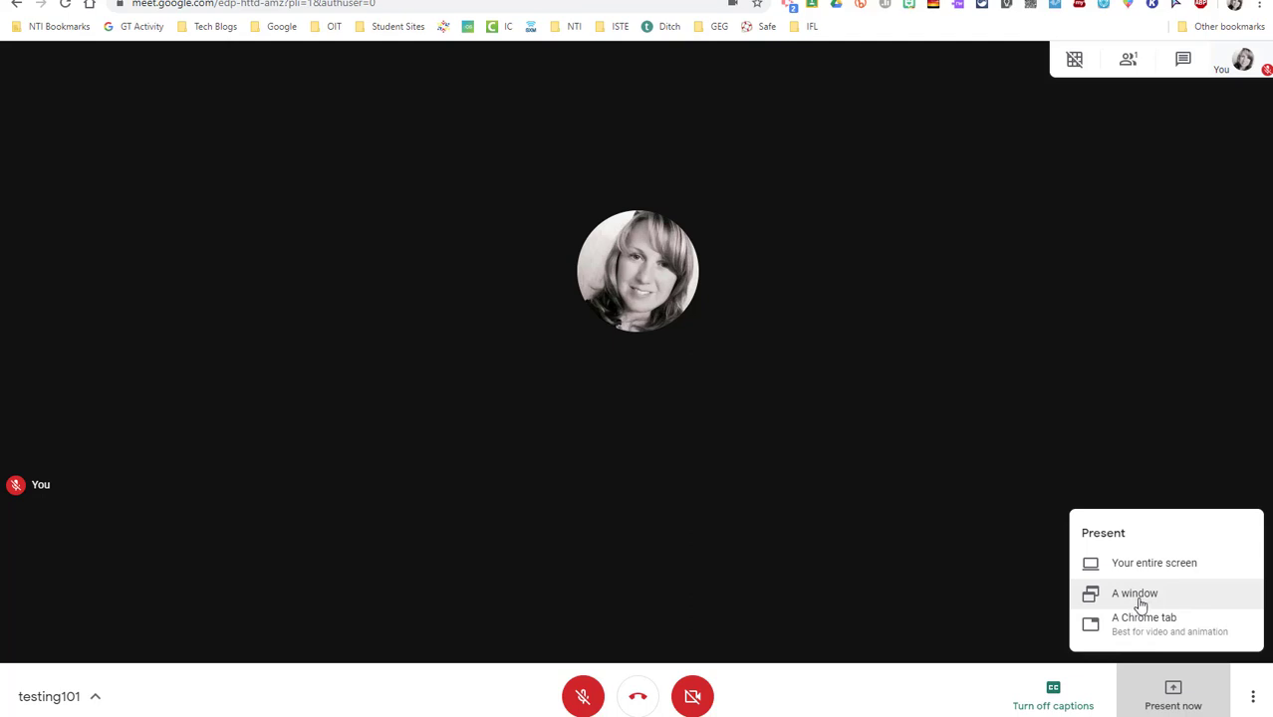
# Present your entire screen, choosing Screen 2, to everyone in the call
pyautogui.click(1146, 565)
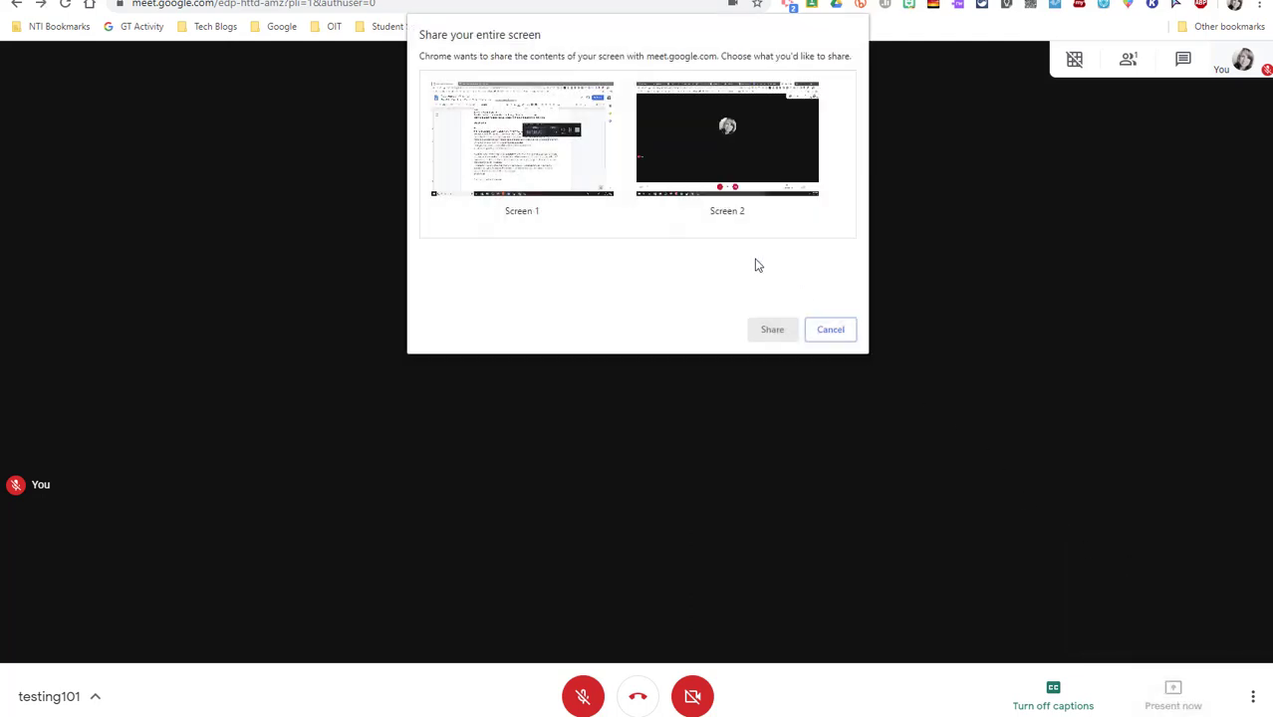
pyautogui.click(554, 141)
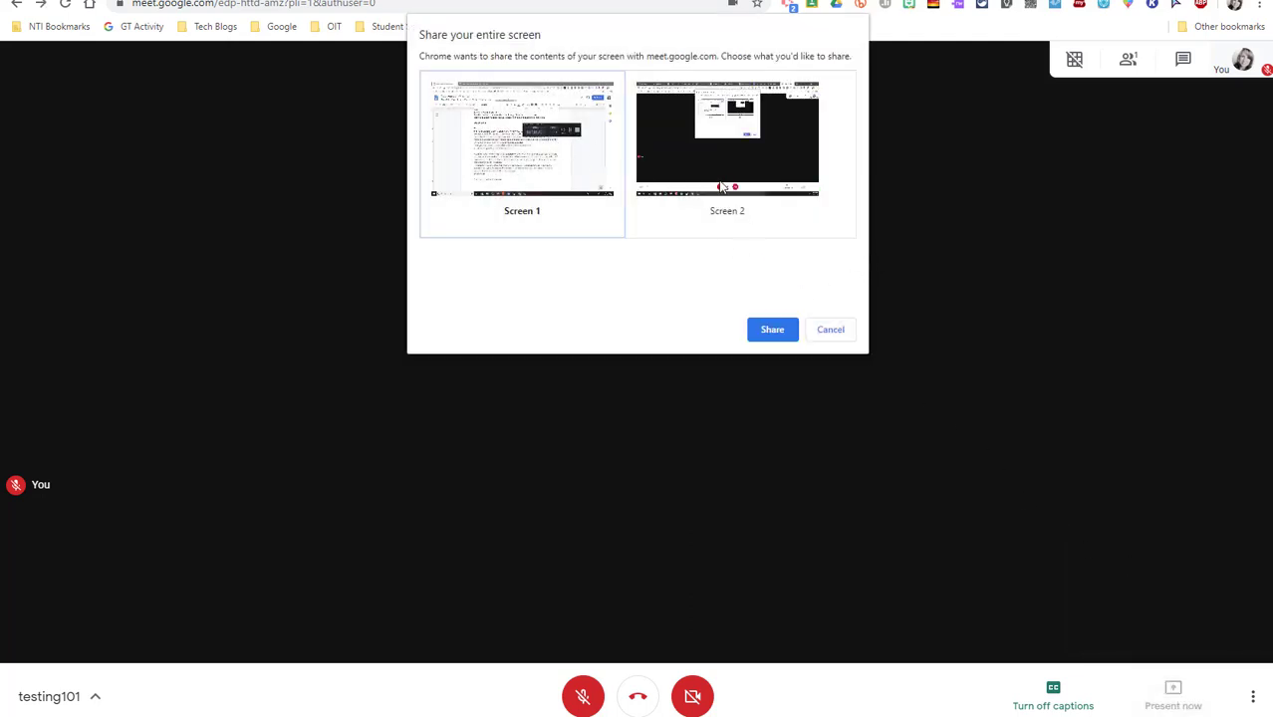
pyautogui.click(768, 201)
pyautogui.click(778, 329)
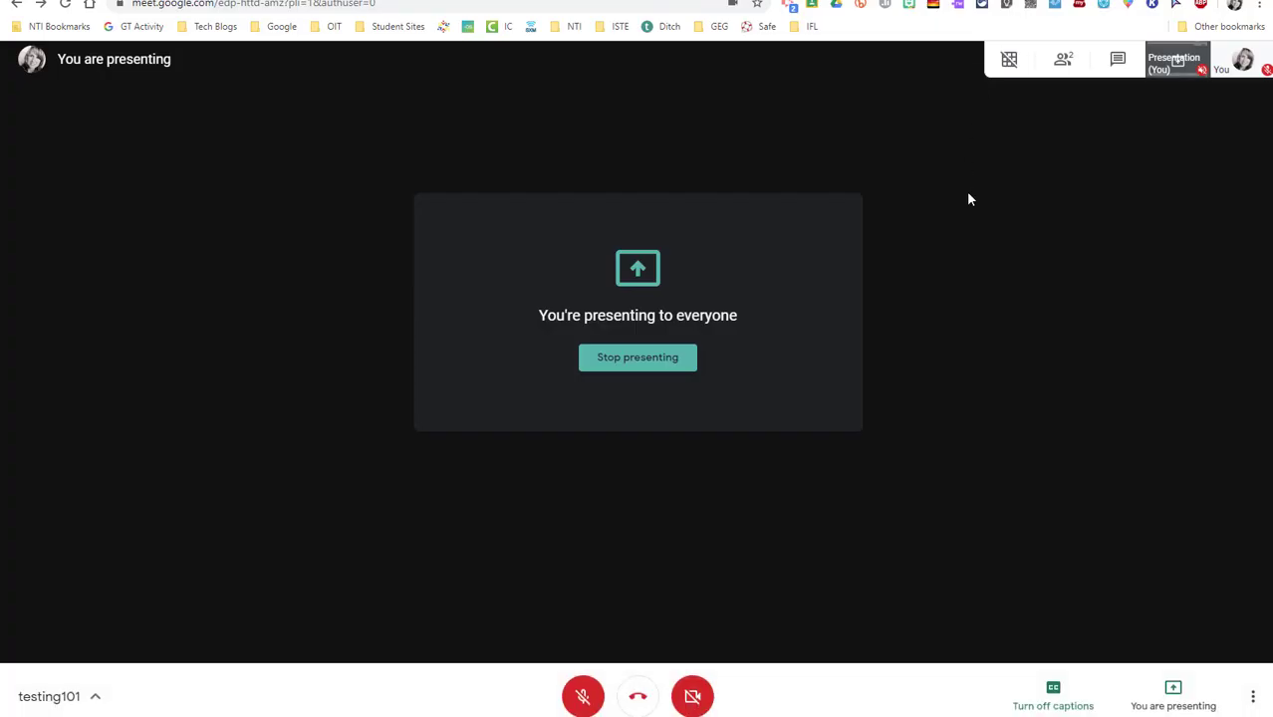
# Stop presenting and display the grid-view options with 'Include yourself in the grid' checked
pyautogui.click(652, 367)
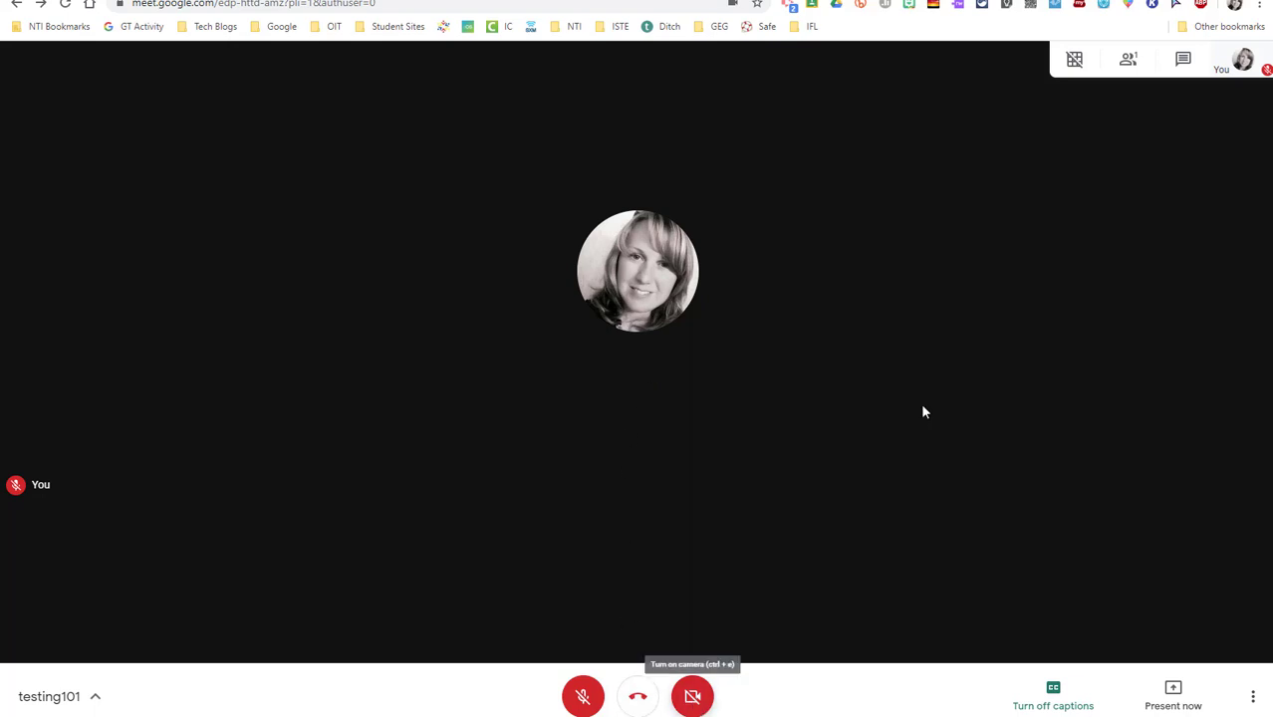
pyautogui.moveTo(1072, 62)
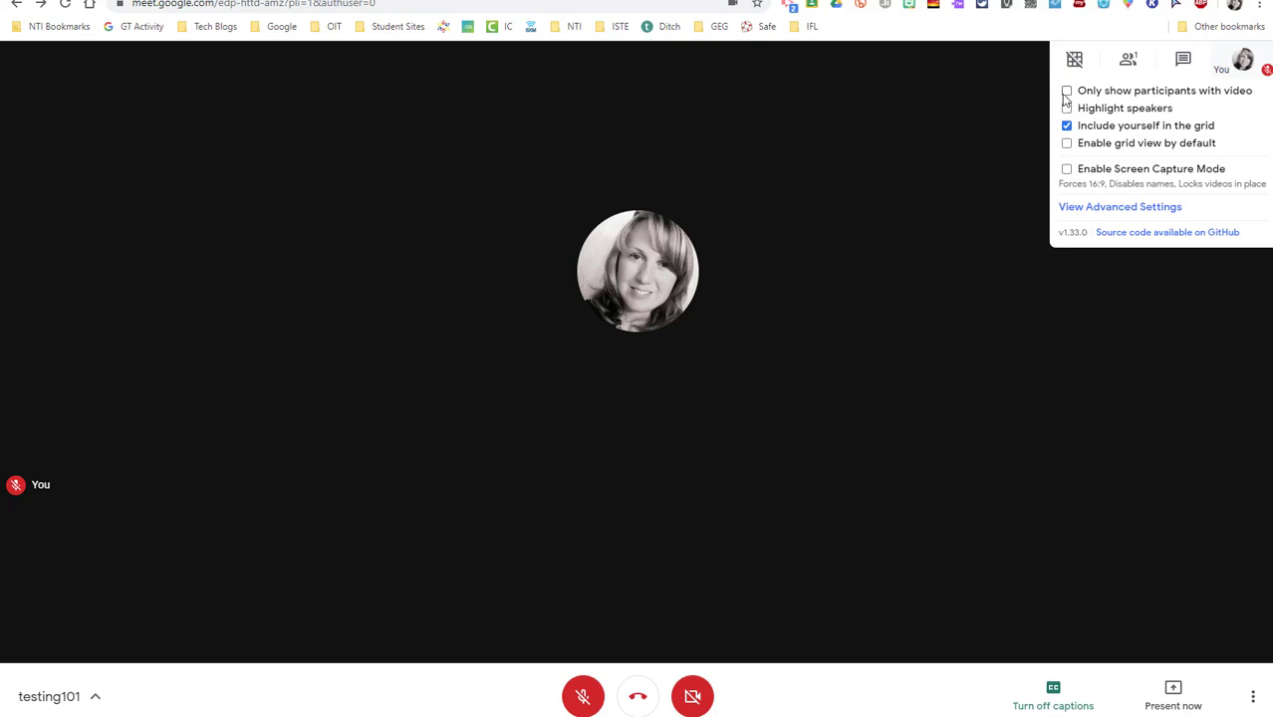
# Uncheck and recheck 'Include yourself in the grid', leaving yourself included
pyautogui.click(1067, 124)
pyautogui.click(1065, 125)
pyautogui.click(1132, 62)
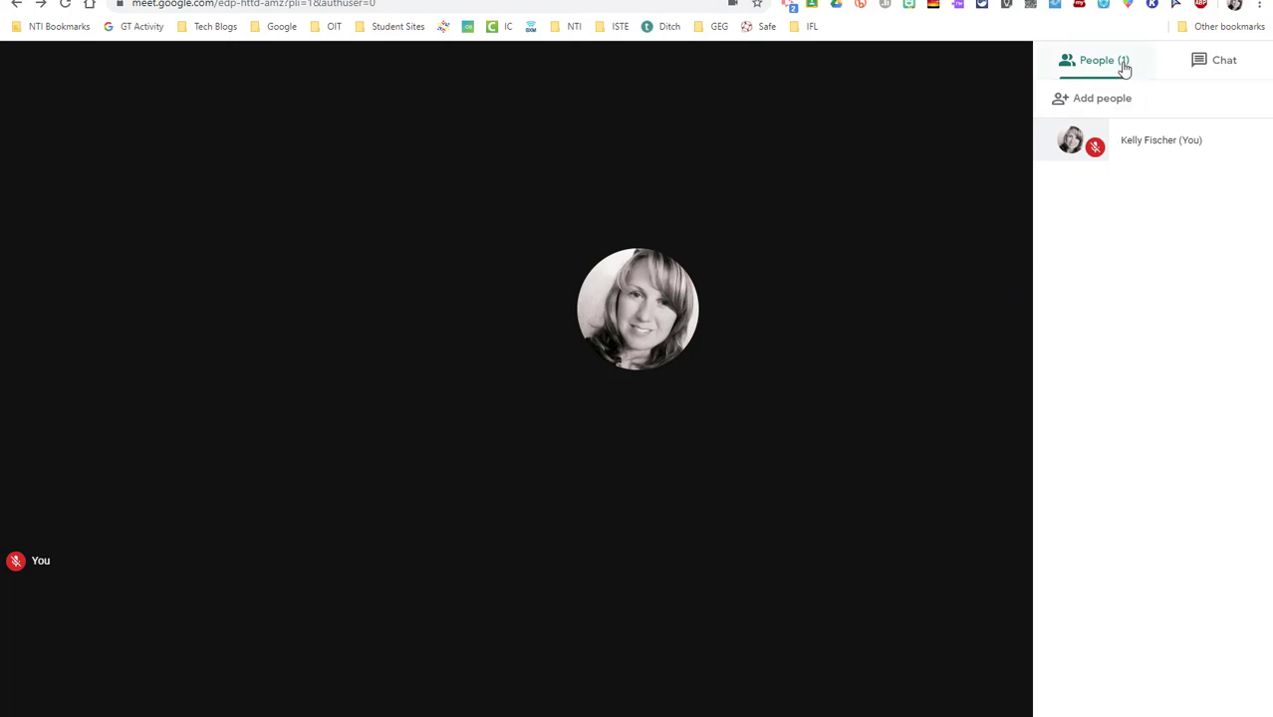
pyautogui.click(1226, 65)
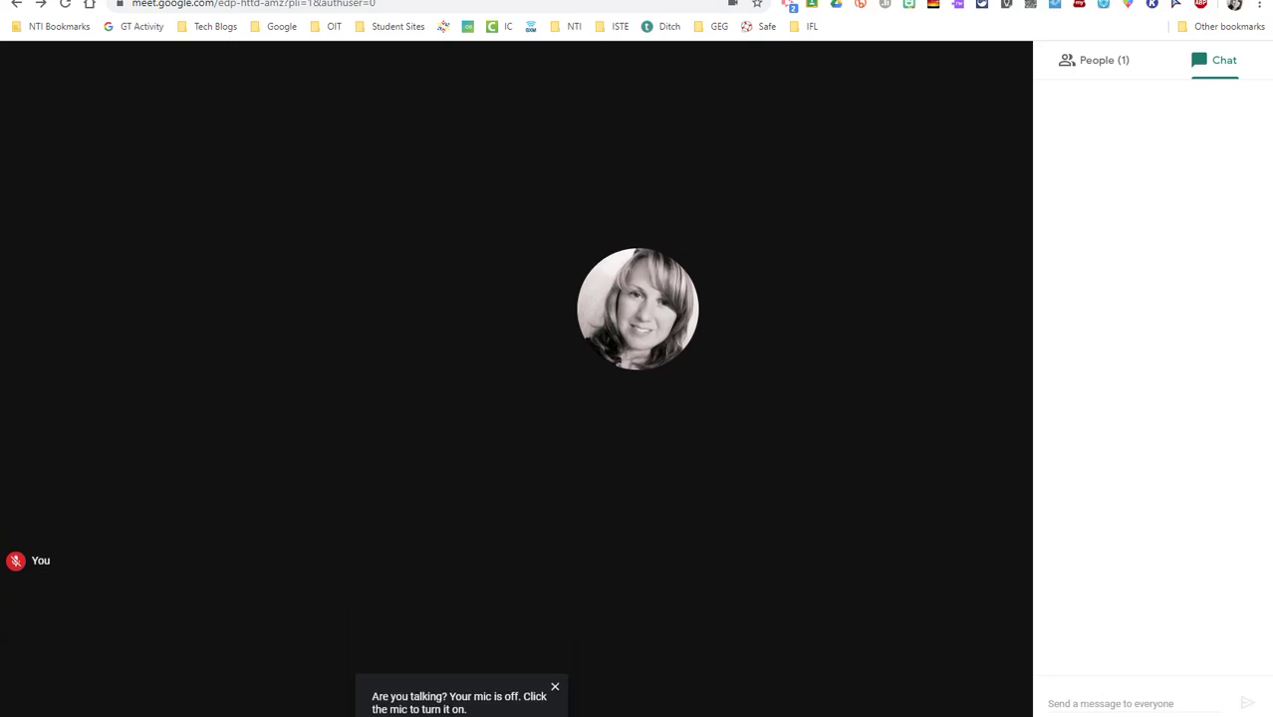
pyautogui.click(991, 165)
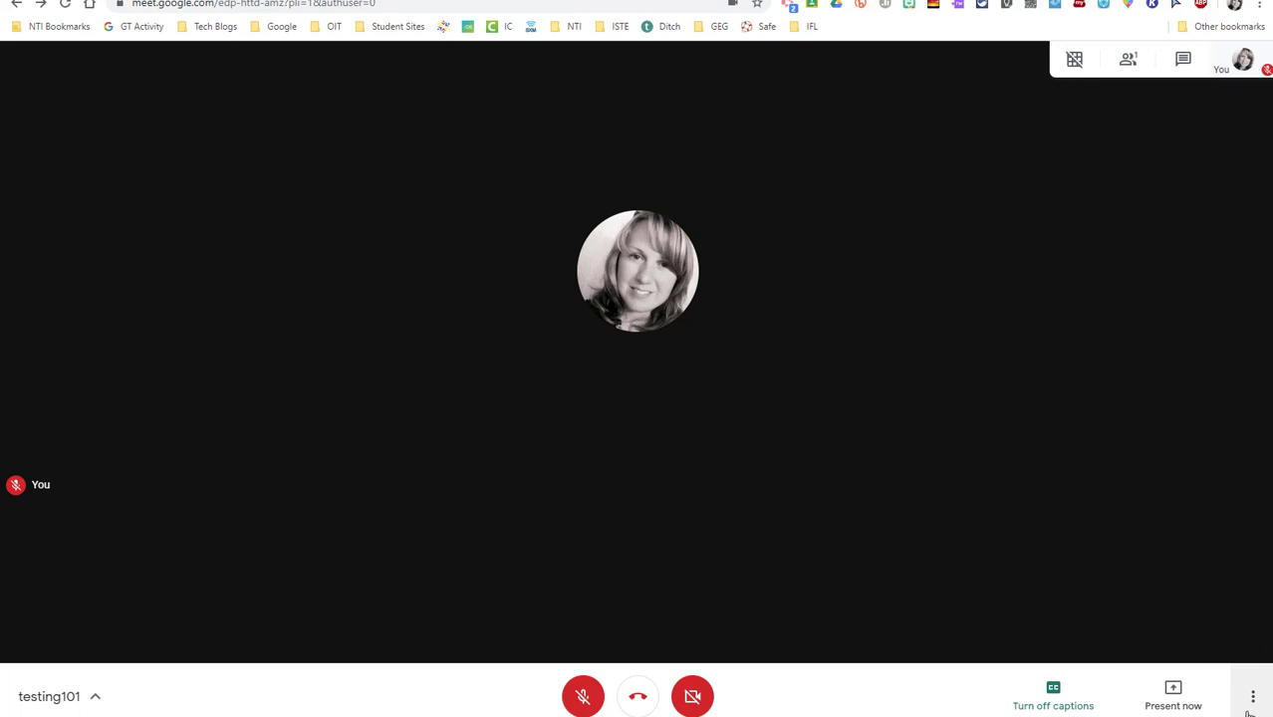
# Open the More options menu listing Record meeting, Change layout, Full screen and Settings
pyautogui.click(1252, 709)
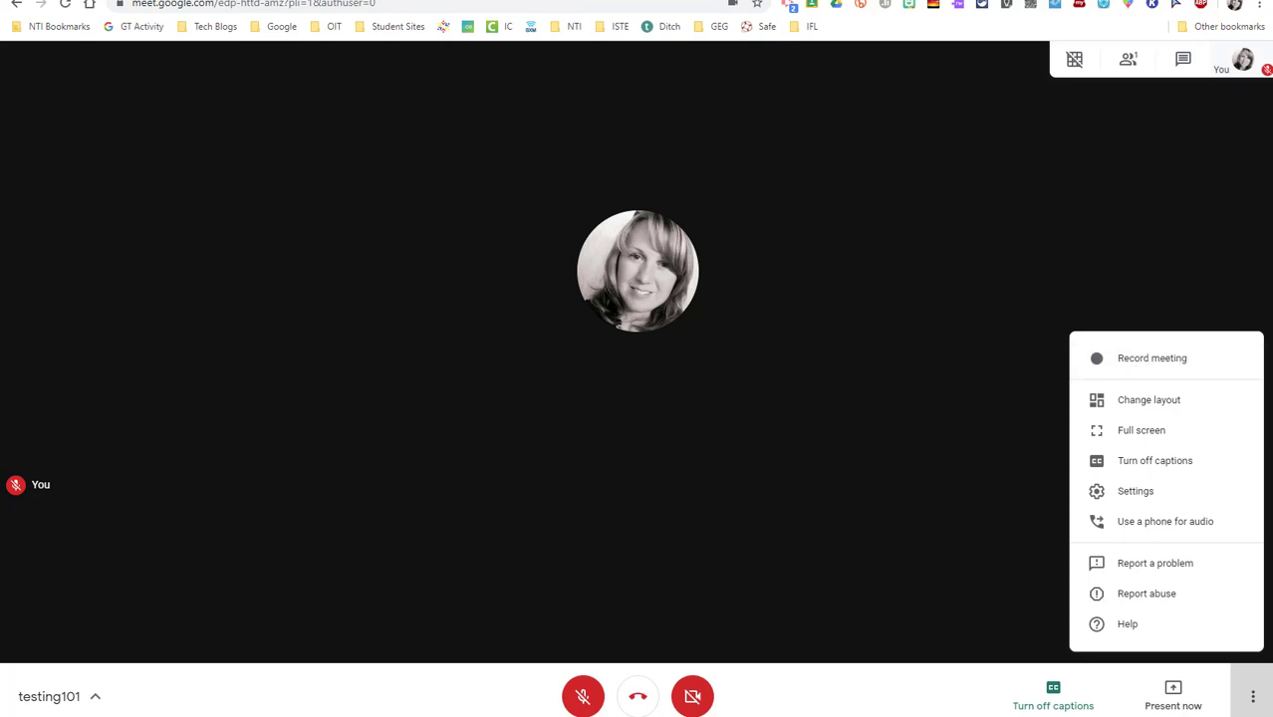
# In Google Calendar, draft an event titled 'Math Review' on May 27, 2020, 1:00–2:00pm
pyautogui.hotkey('ctrl', 'Tab')
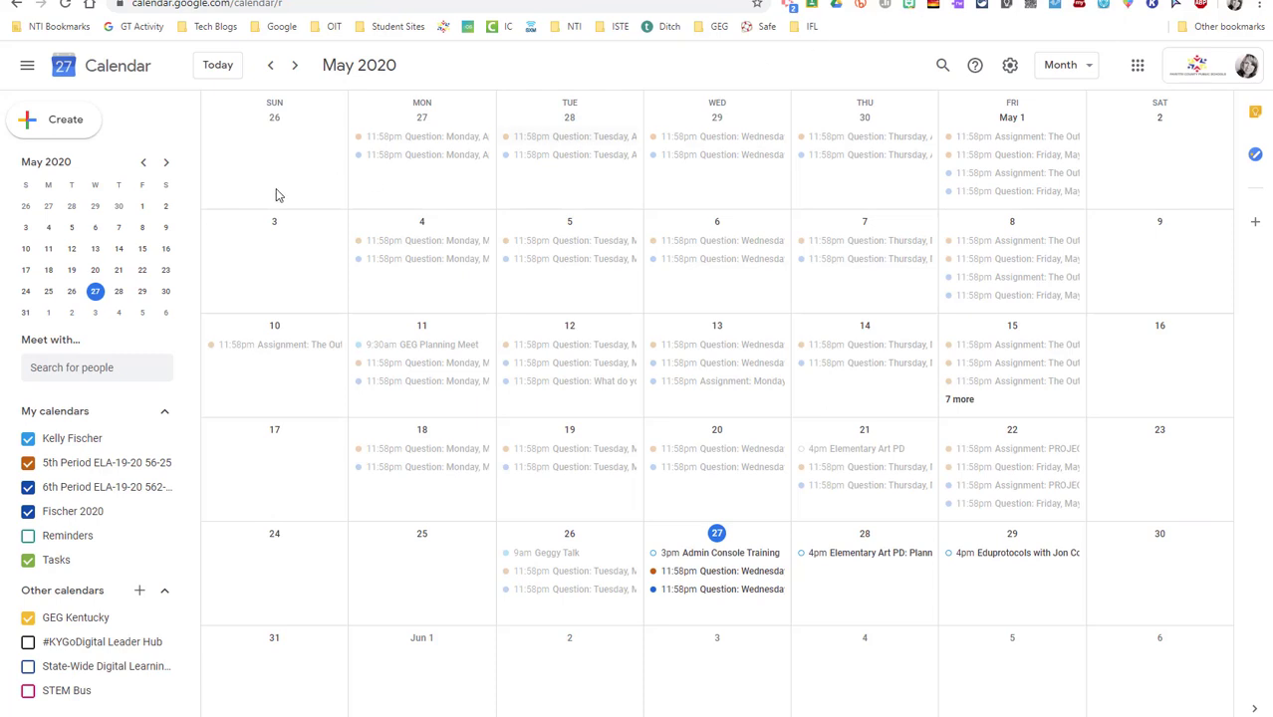
pyautogui.click(66, 121)
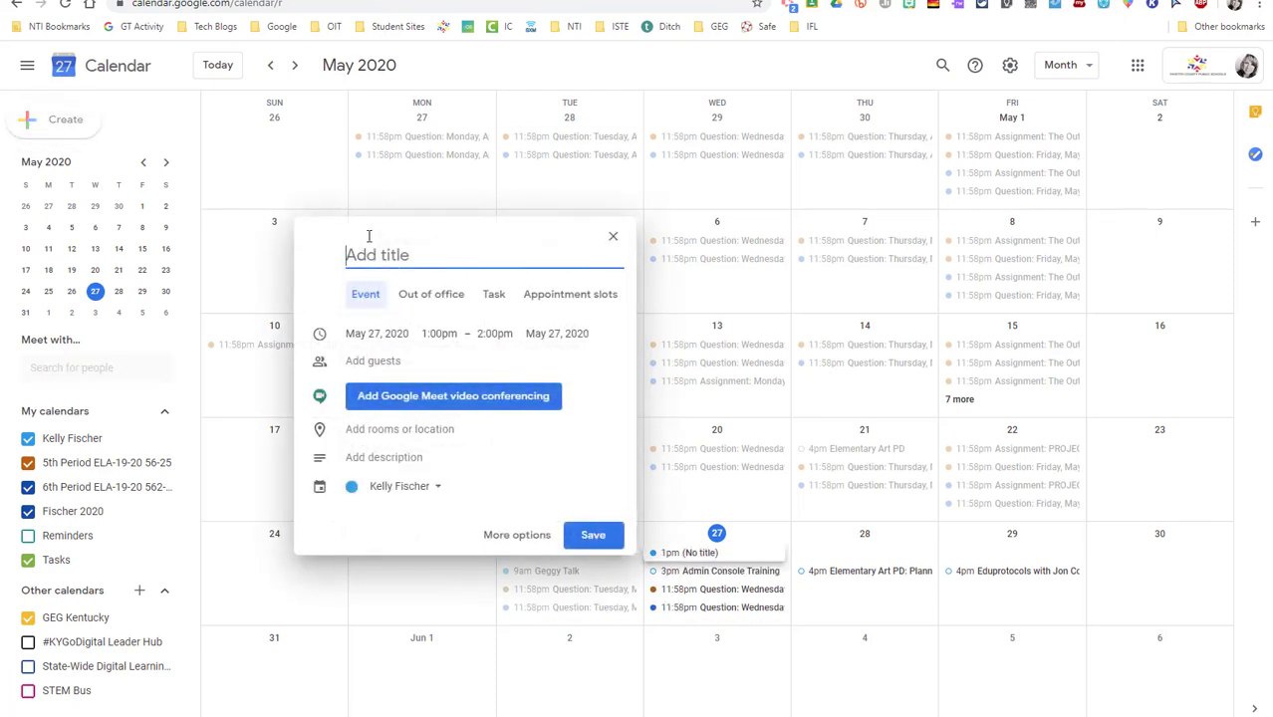
pyautogui.write('Math Review')
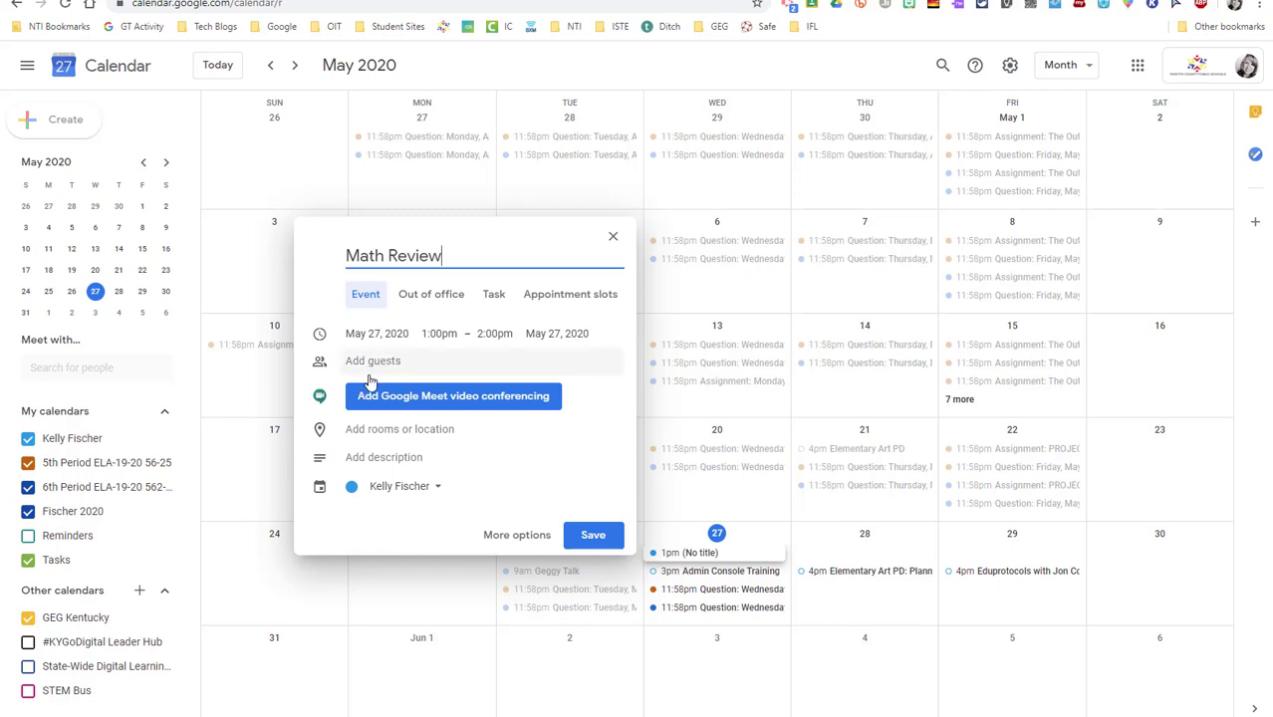
# Add Google Meet conferencing to Math Review and open its full event-editing page
pyautogui.click(451, 397)
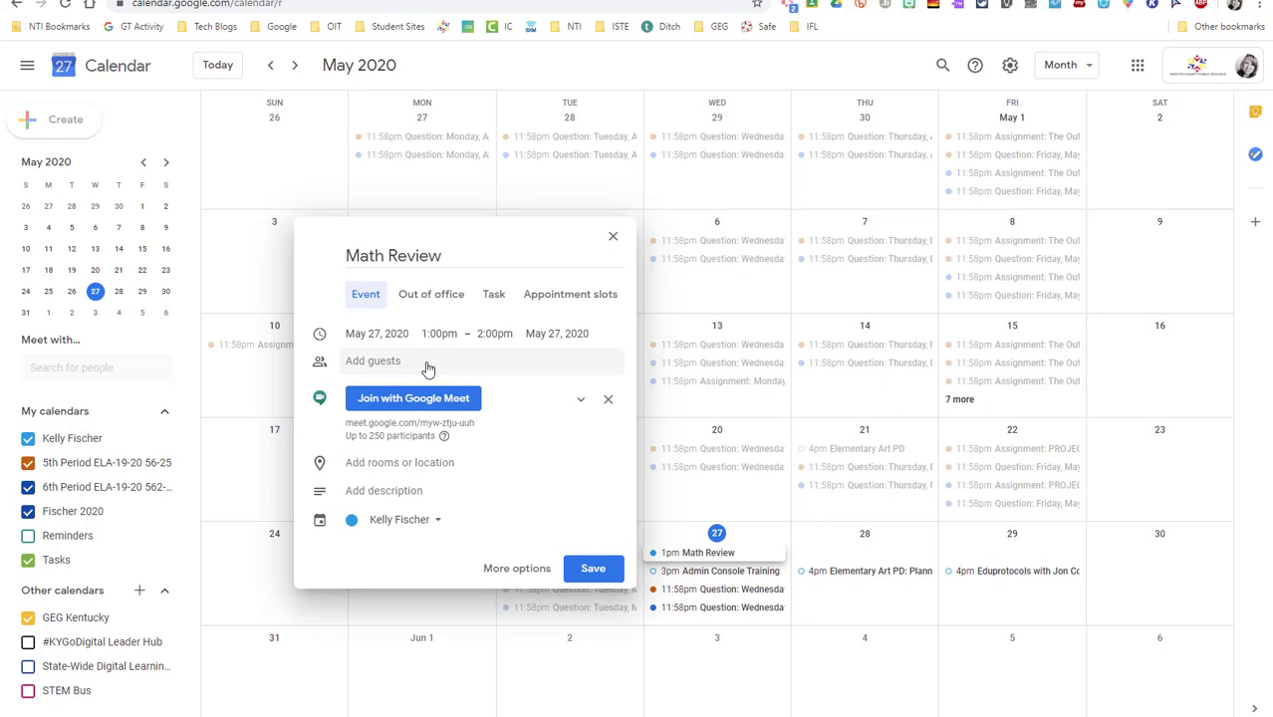
pyautogui.click(516, 568)
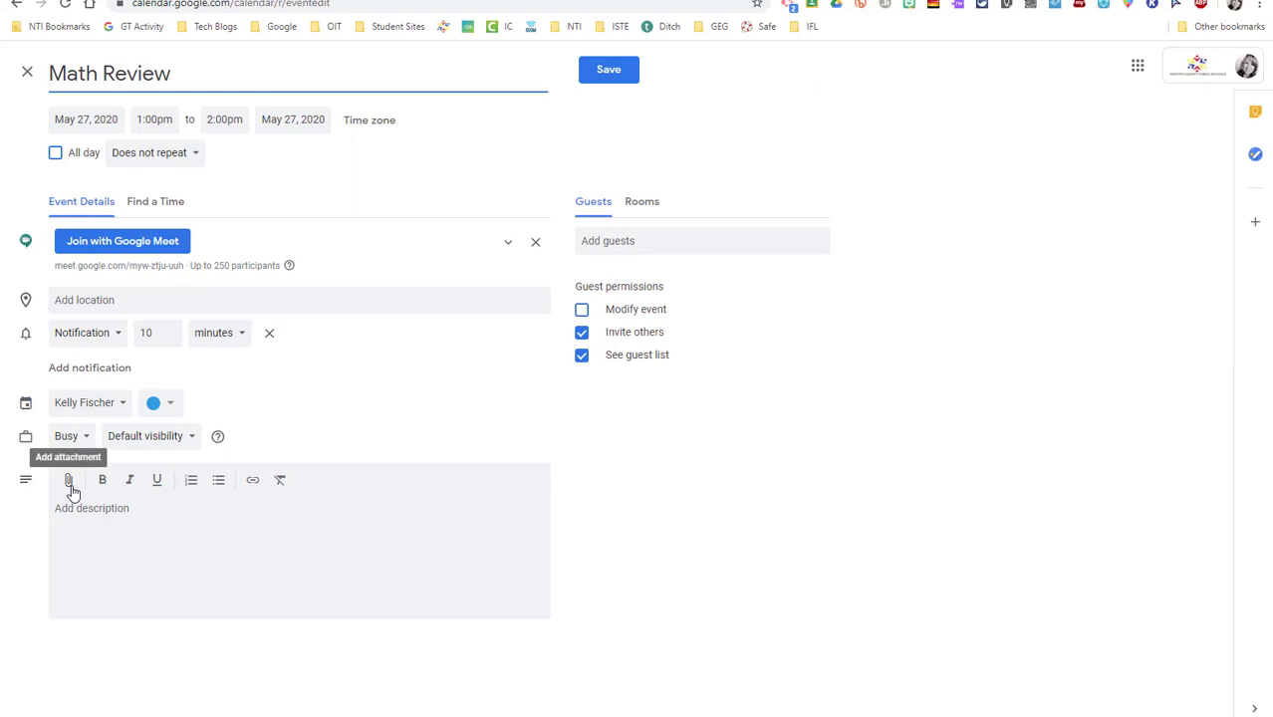
# Browse My Drive for an event attachment, then cancel without attaching anything
pyautogui.click(69, 481)
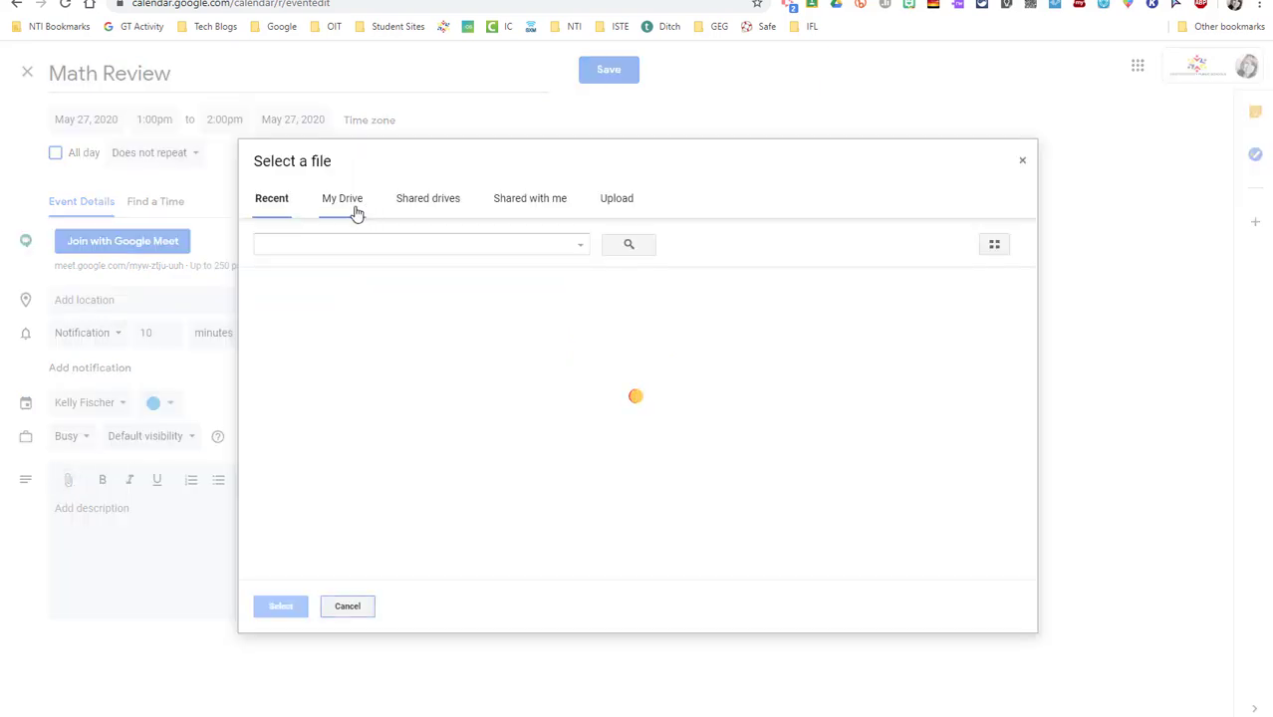
pyautogui.click(355, 212)
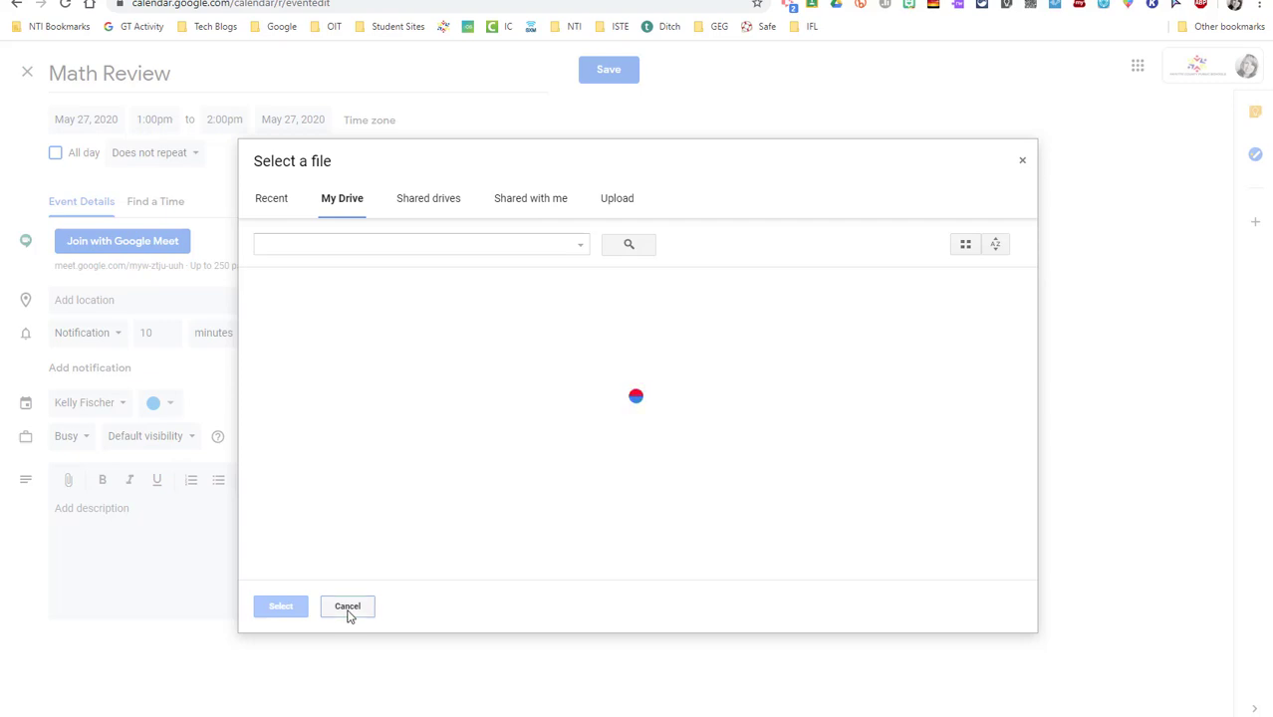
pyautogui.click(348, 610)
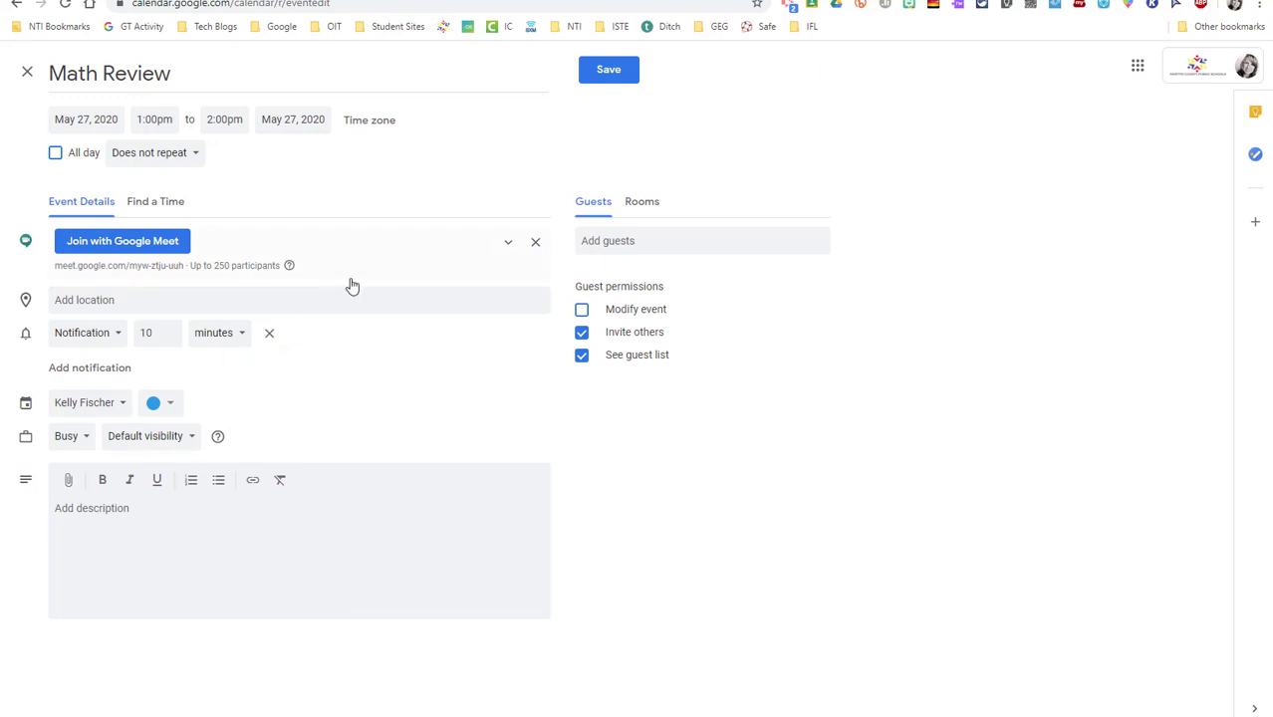
# Save the Math Review event, review its details, and bring up the Gmail inbox
pyautogui.click(603, 81)
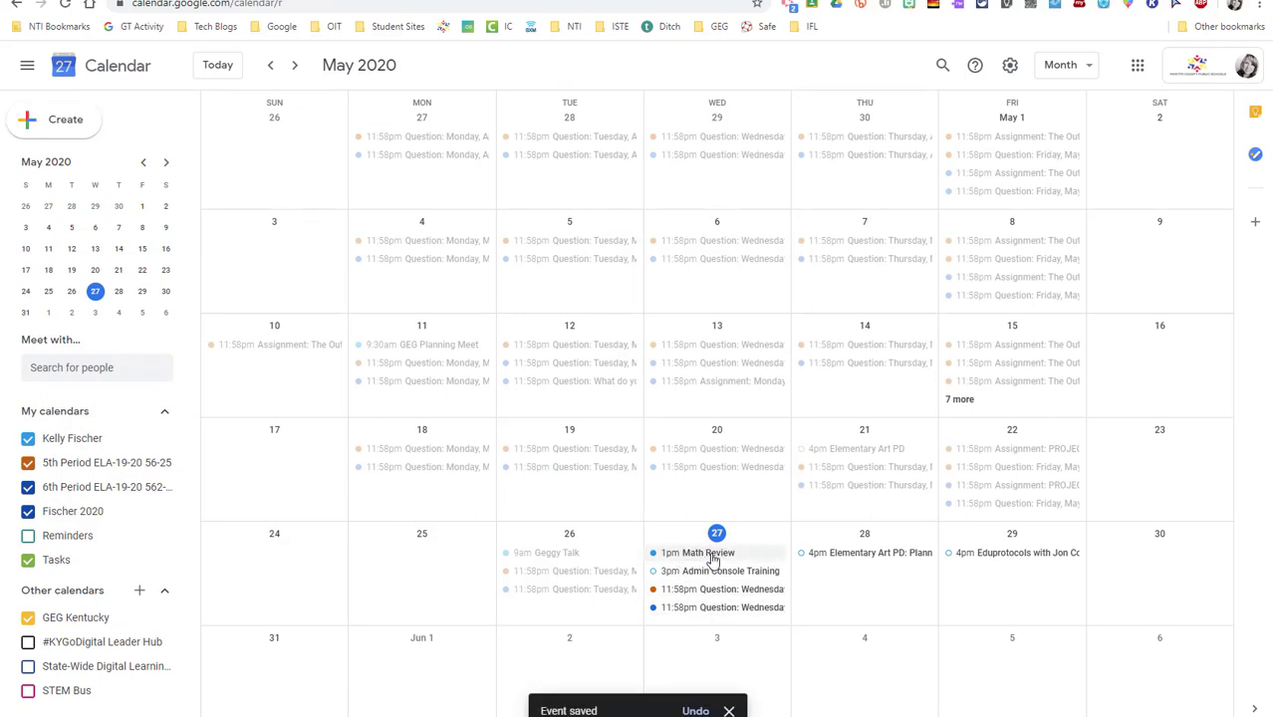
pyautogui.click(701, 556)
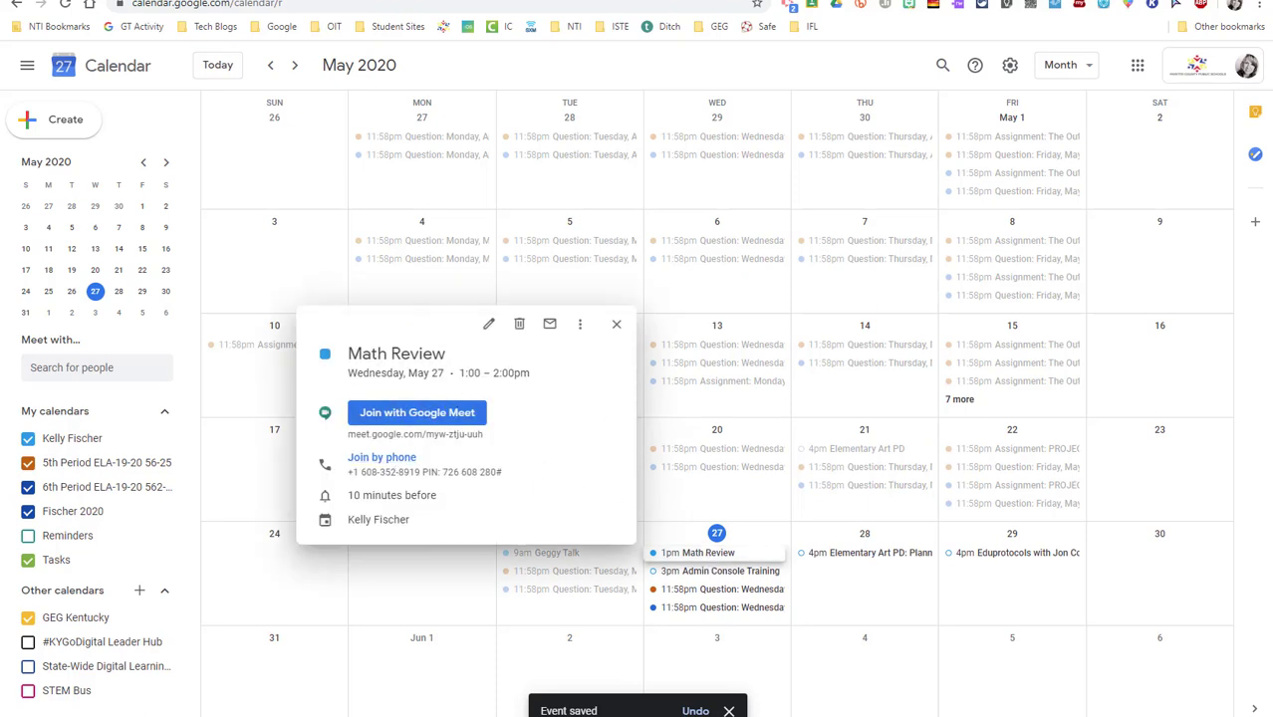
pyautogui.press('Escape')
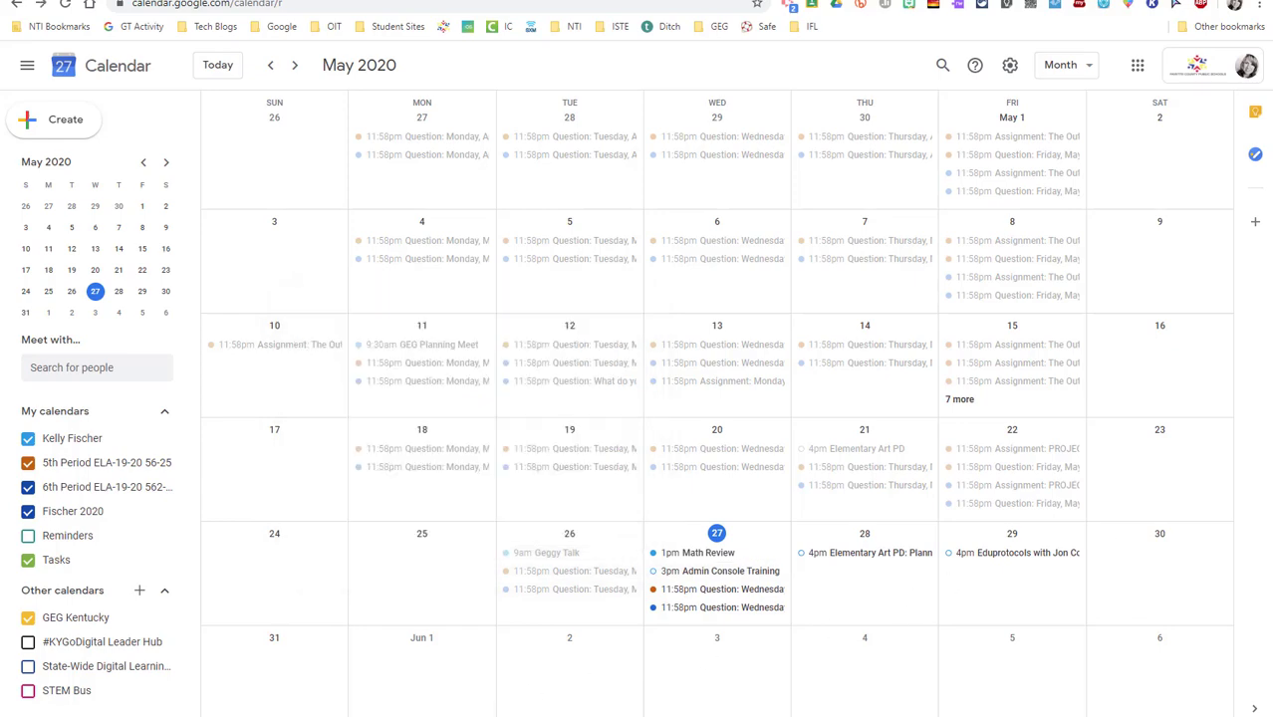
pyautogui.click(1040, 703)
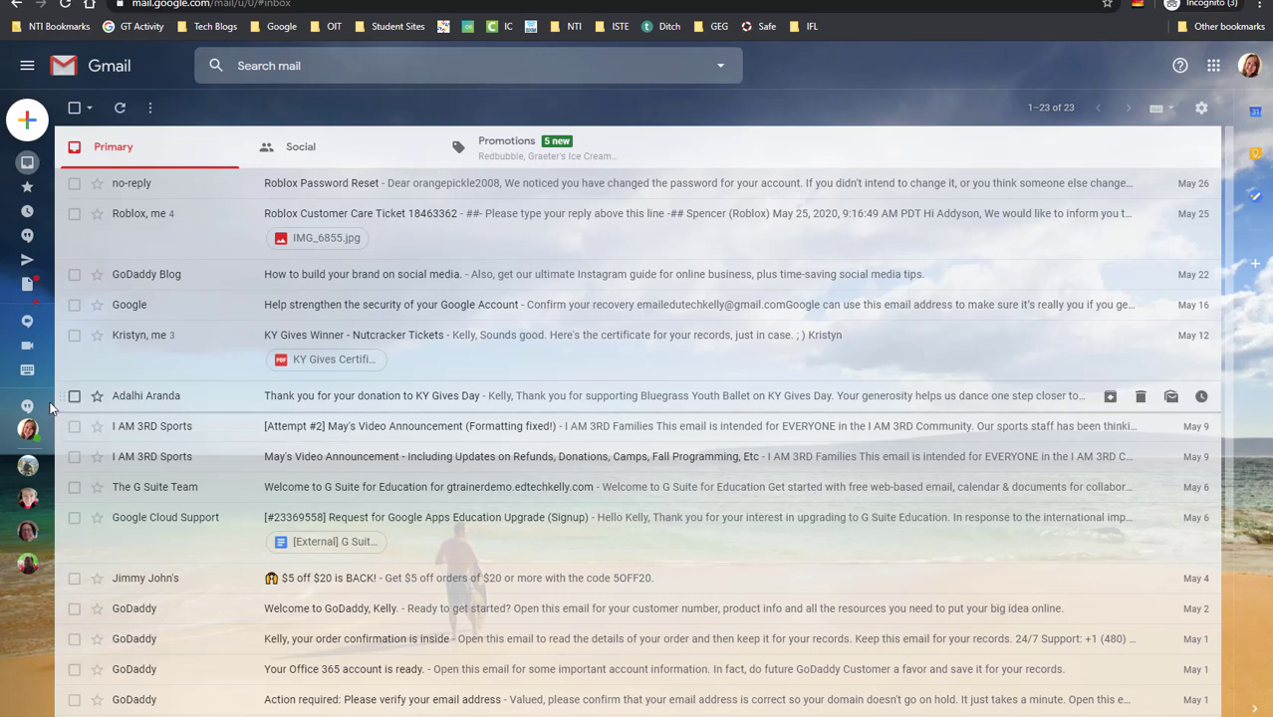
# Start a new Gmail chat and open a one-on-one conversation with a recent contact
pyautogui.moveTo(29, 395)
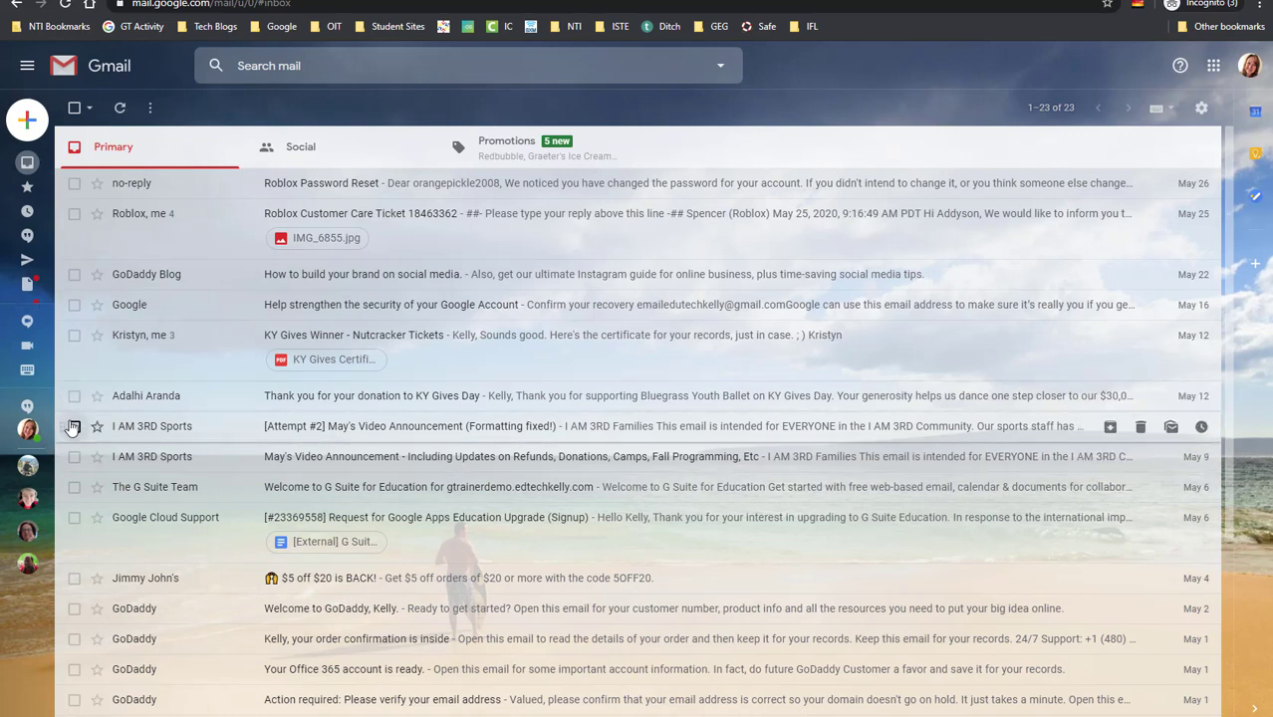
pyautogui.moveTo(30, 430)
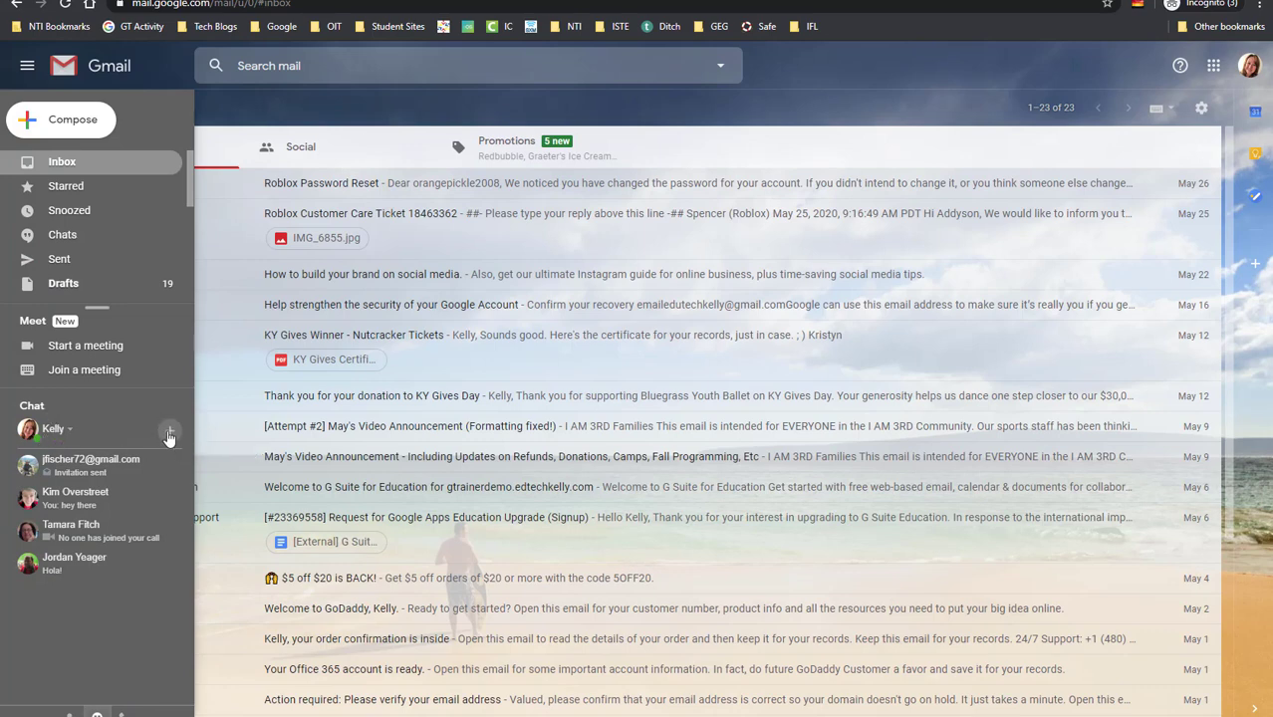
pyautogui.click(170, 436)
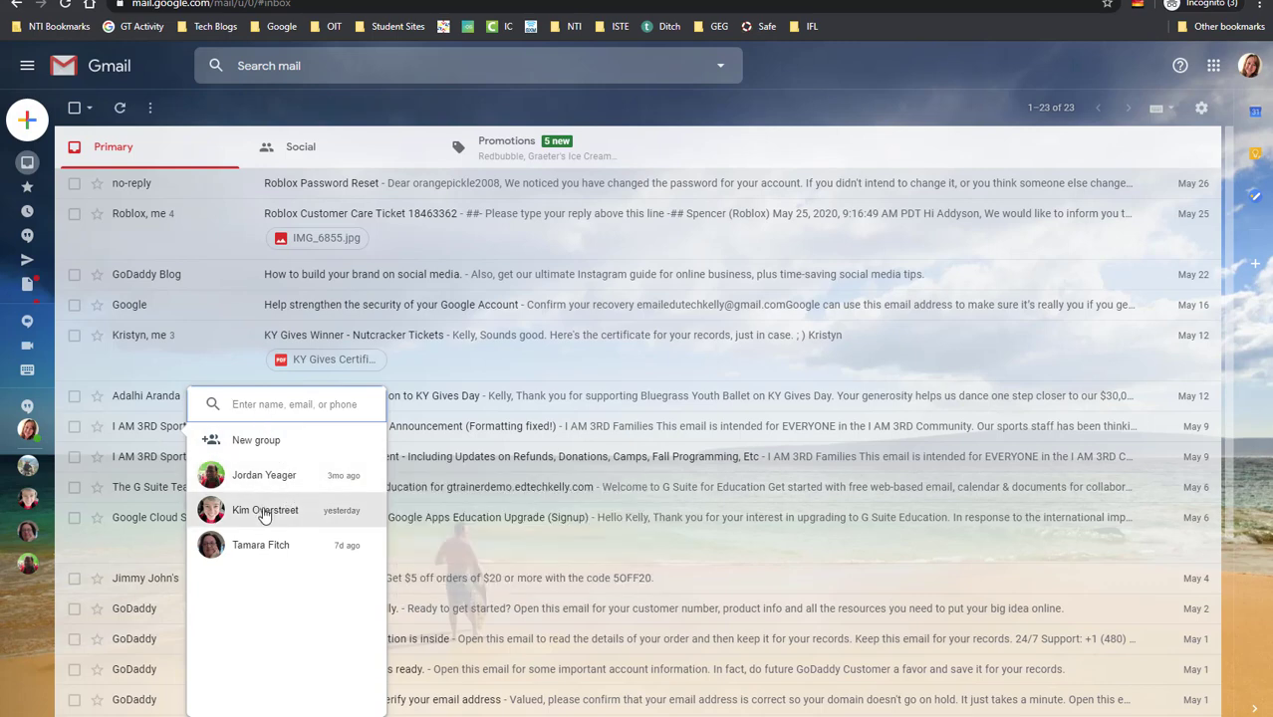
pyautogui.click(264, 511)
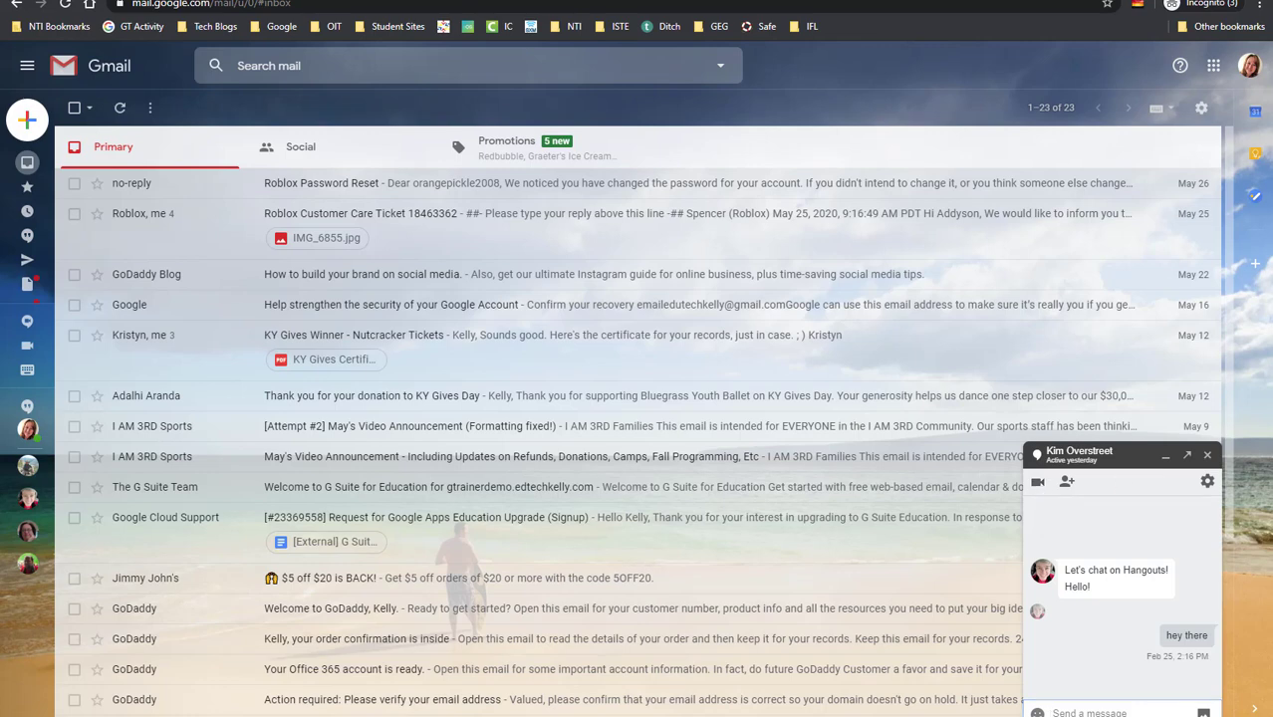
# Close the Hangouts chat window to return to the That One Class stream
pyautogui.press('Escape')
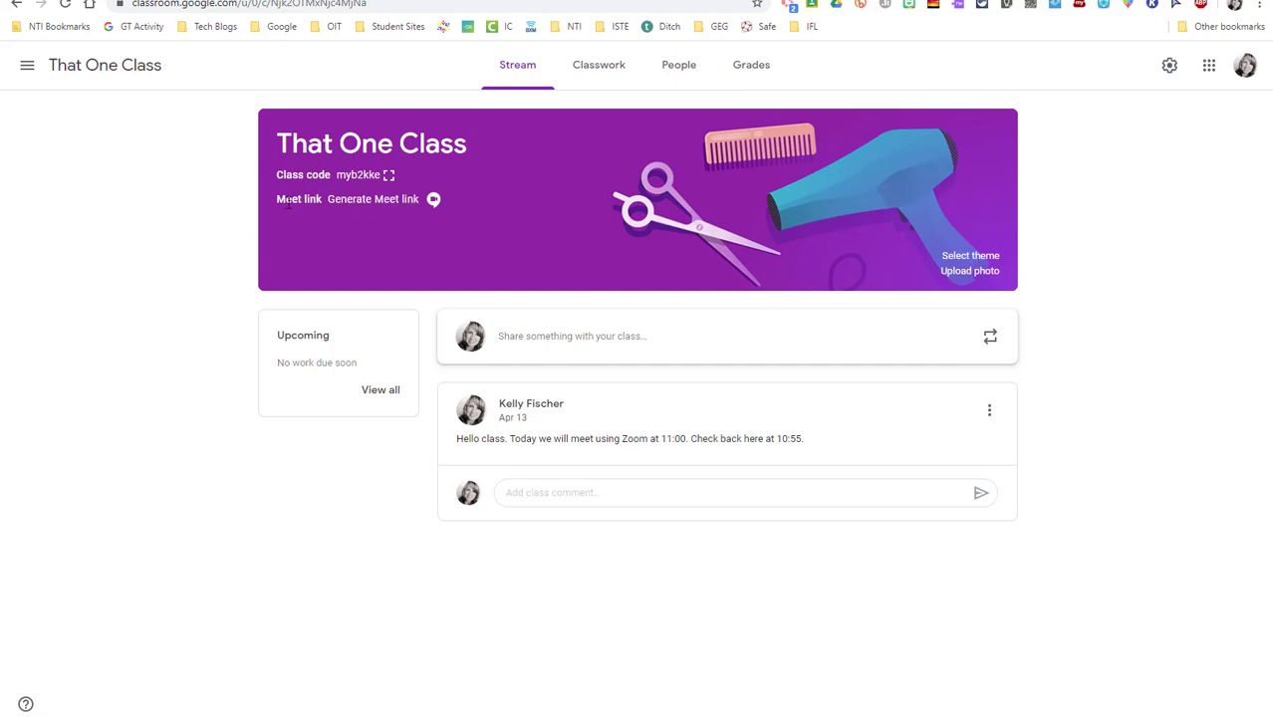
# Generate a Meet link for That One Class in the Add Meet dialog
pyautogui.click(391, 200)
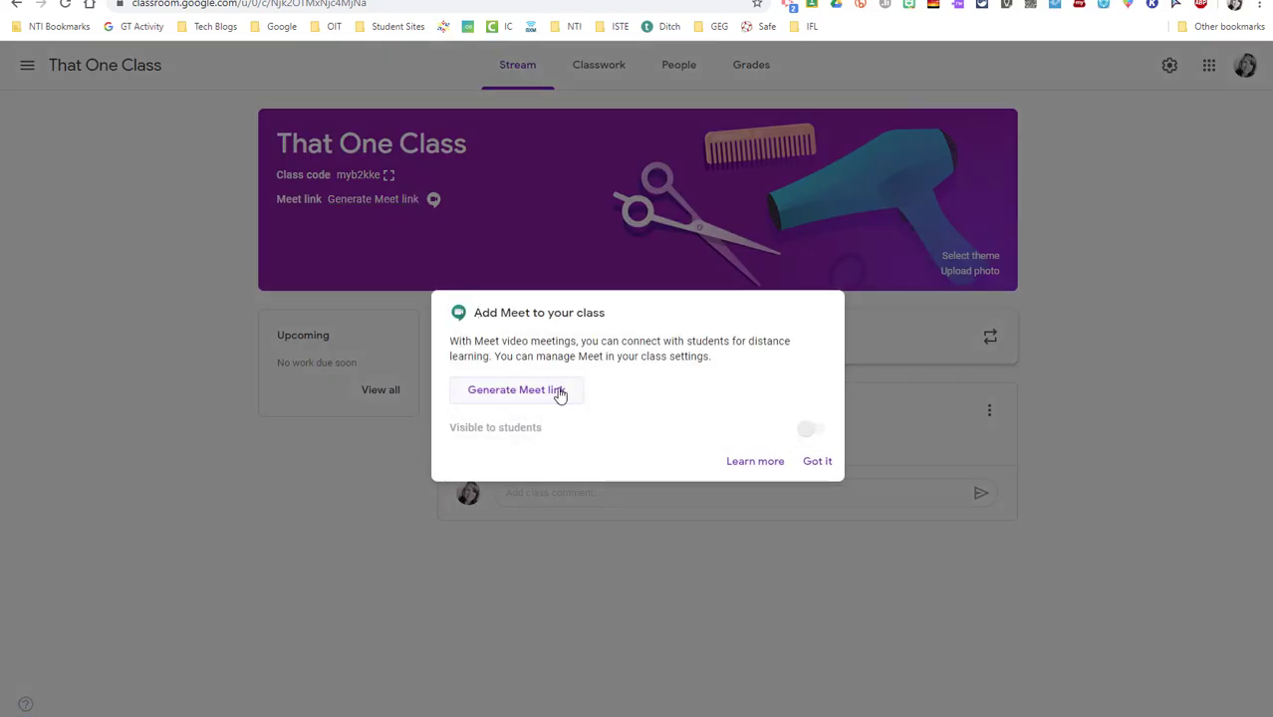
pyautogui.click(519, 397)
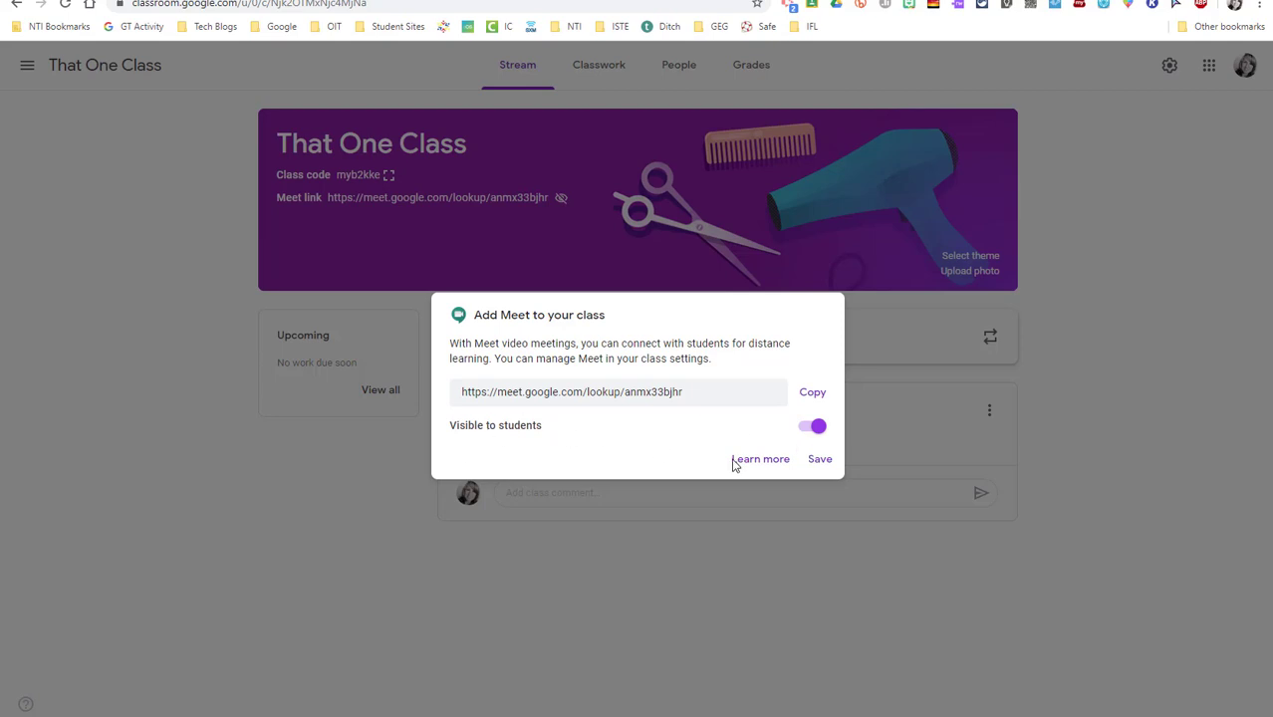
# Save the class's new Meet link and go to That One Class's settings
pyautogui.click(815, 462)
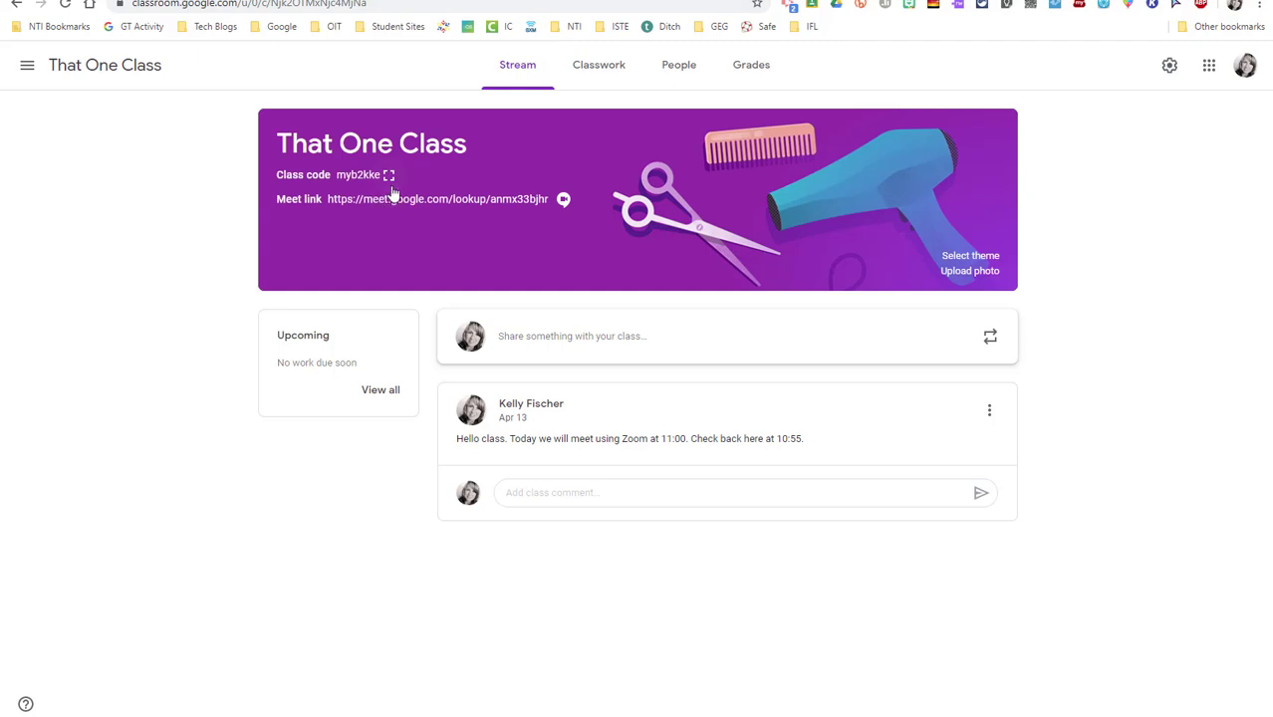
pyautogui.click(1167, 68)
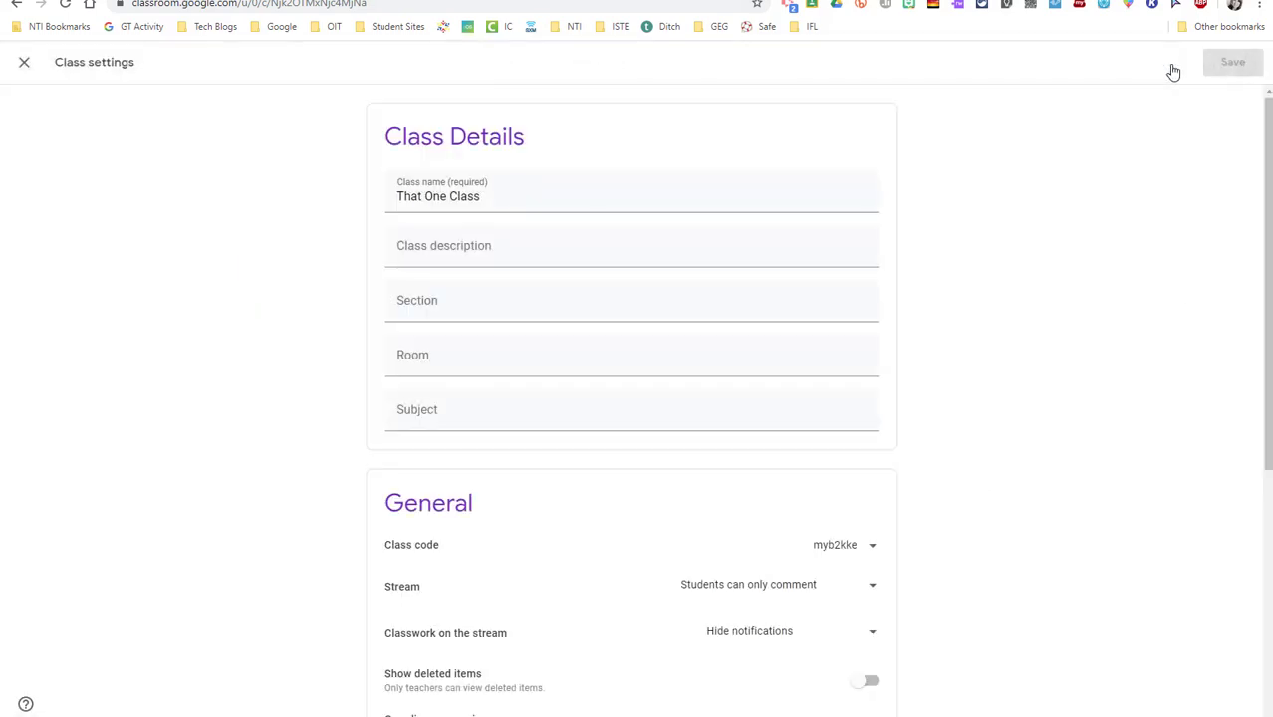
# Turn off Visible to students for the class Meet link in the Meet section
pyautogui.scroll(-3, 961, 329)
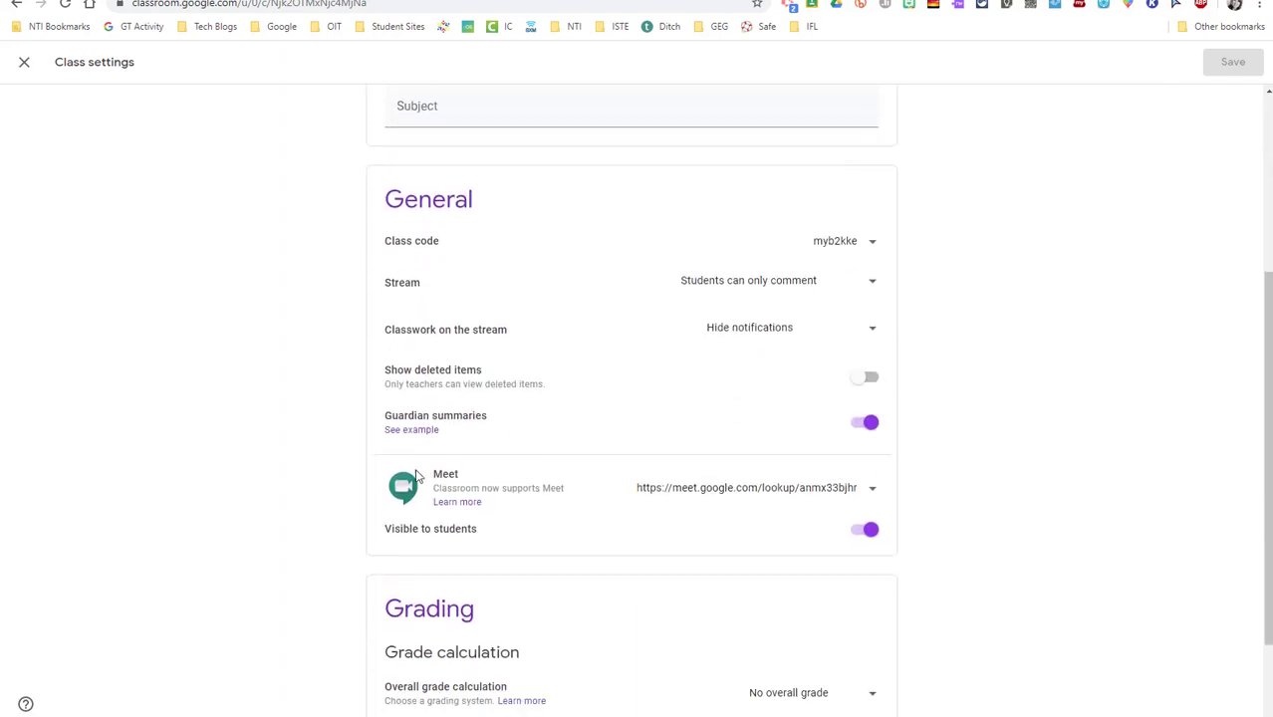
pyautogui.click(862, 531)
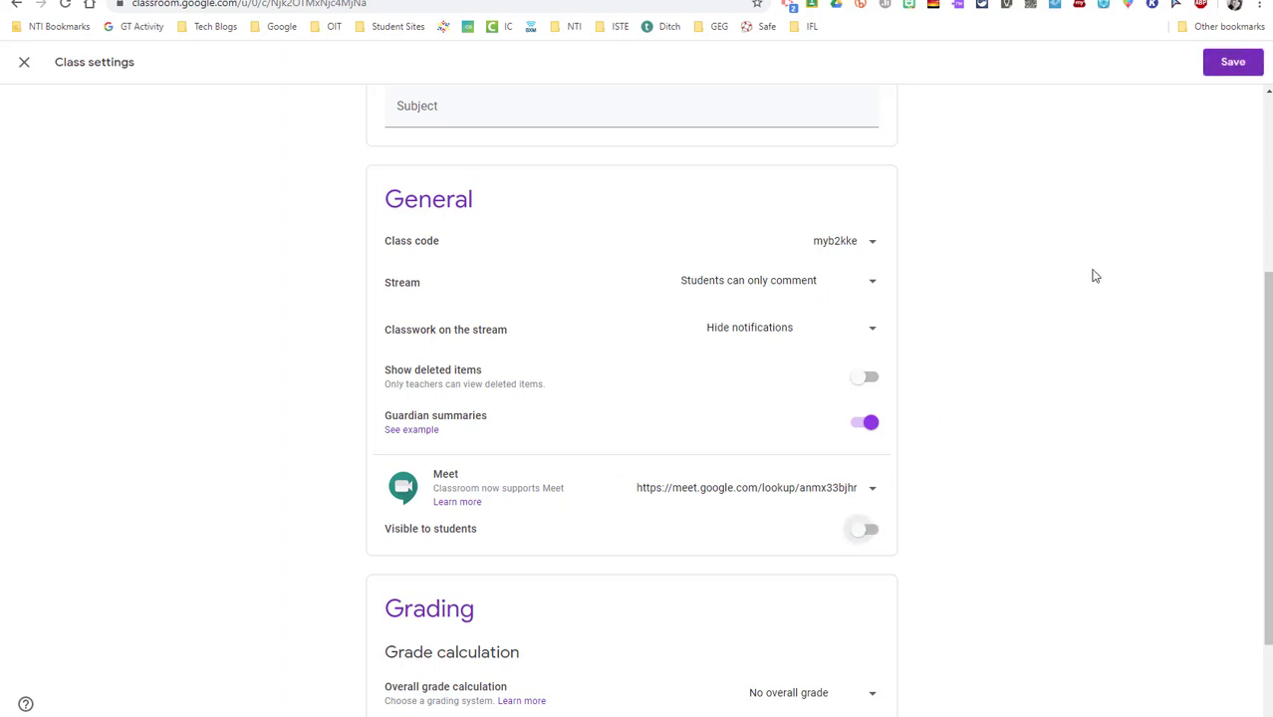
# Save the class settings with the Meet link hidden from students
pyautogui.click(1243, 62)
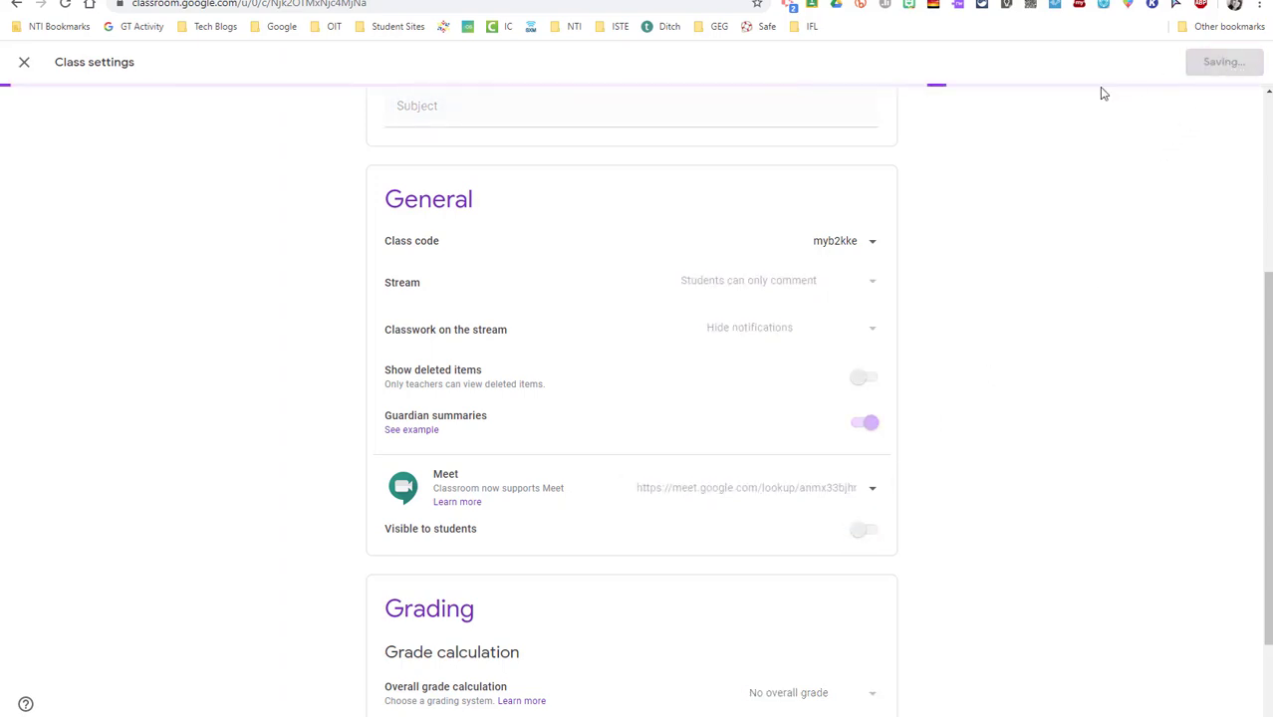